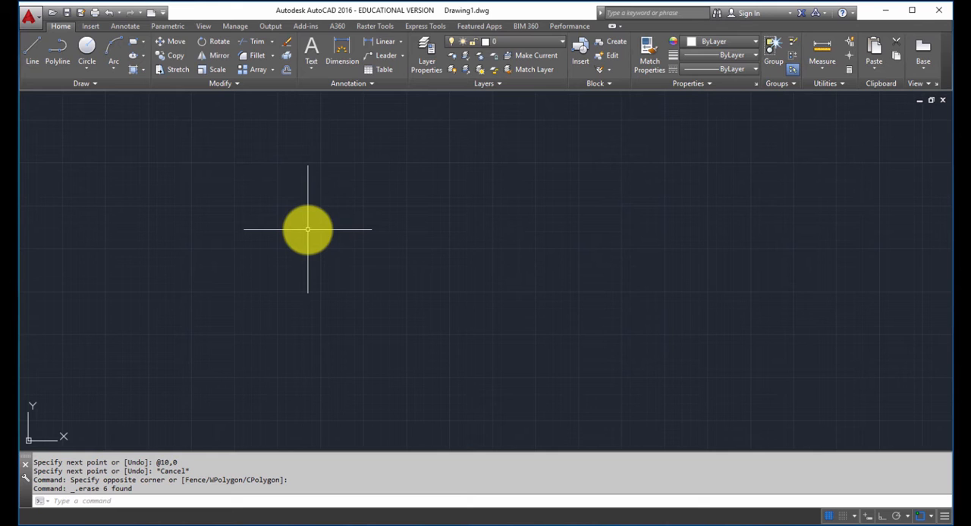
- Draw four connected line segments freehand in a stepped shape: up, across, down and across again
{"action": "left_click", "coordinate": [32, 56]}
{"action": "left_click", "coordinate": [132, 360]}
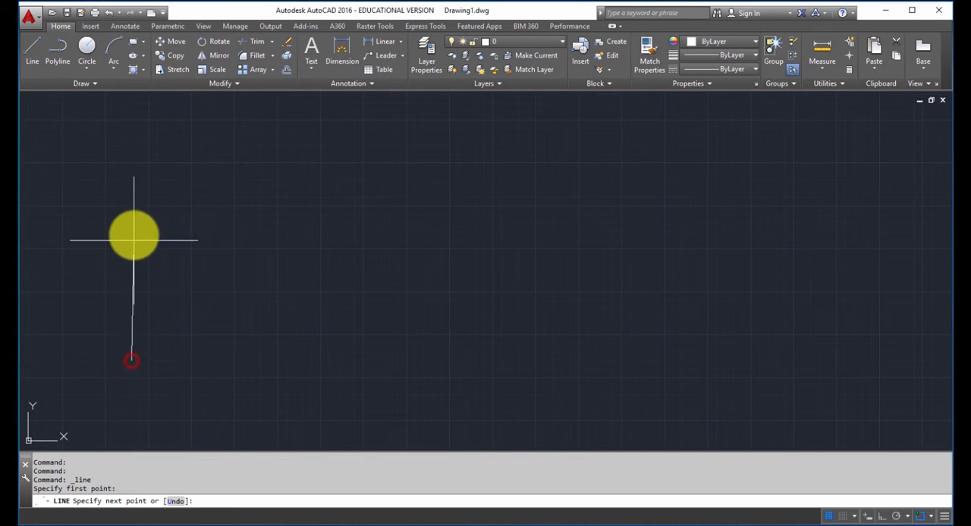
{"action": "left_click", "coordinate": [133, 235]}
{"action": "left_click", "coordinate": [191, 238]}
{"action": "left_click", "coordinate": [182, 364]}
{"action": "left_click", "coordinate": [252, 367]}
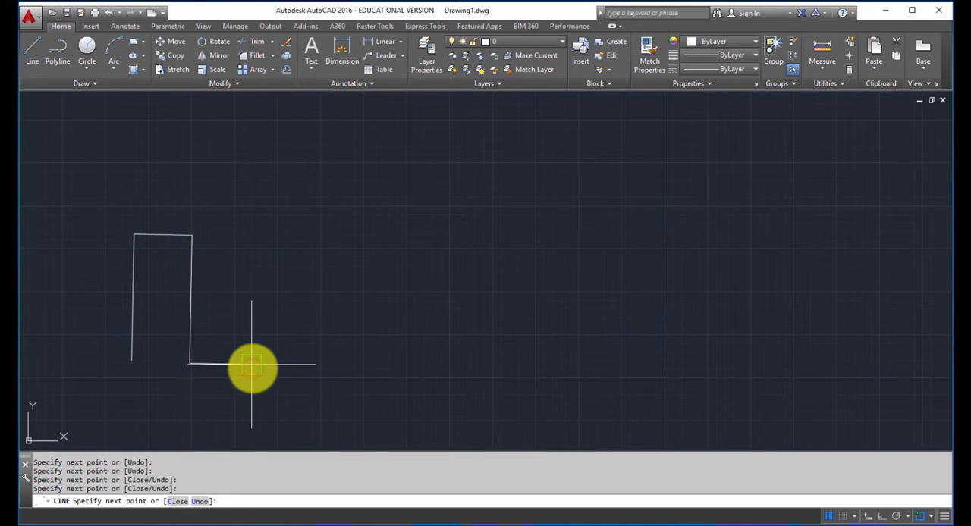
{"action": "key", "text": "Escape"}
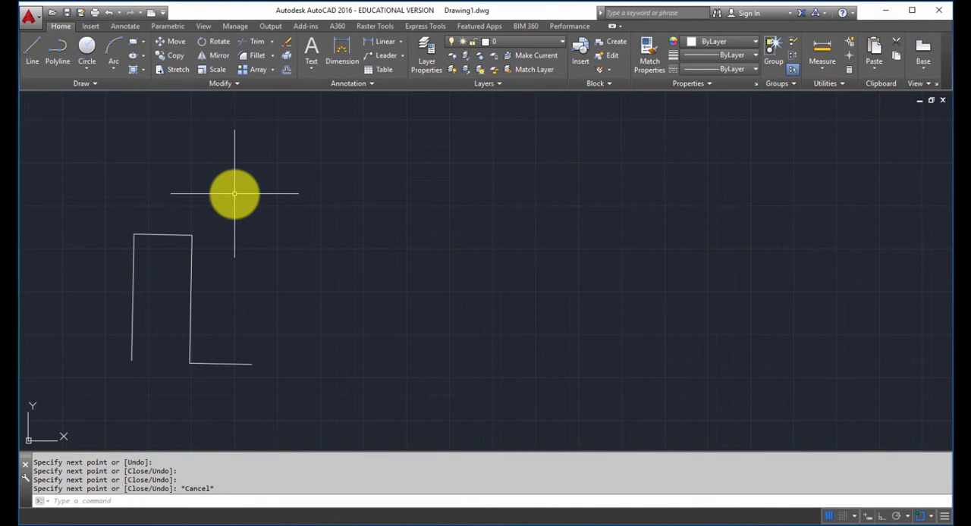
{"action": "type", "text": "L"}
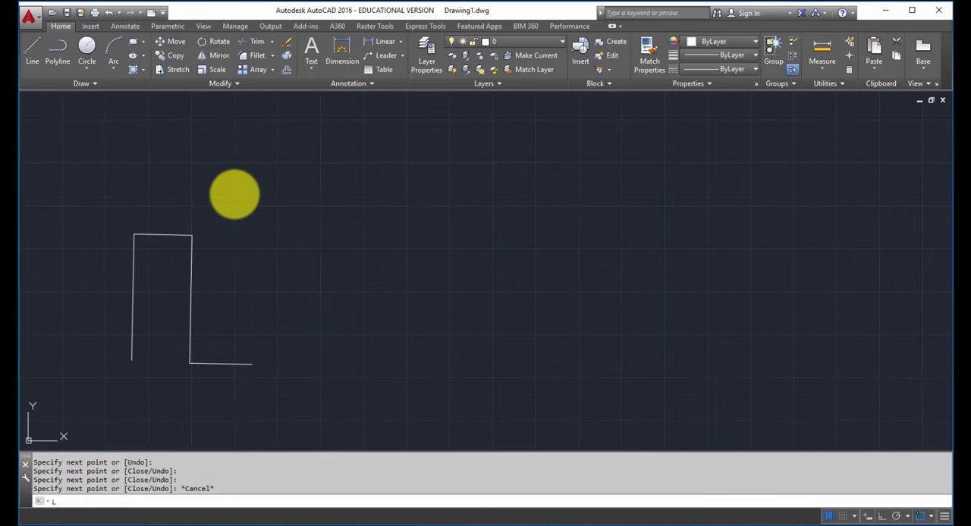
{"action": "key", "text": "Return"}
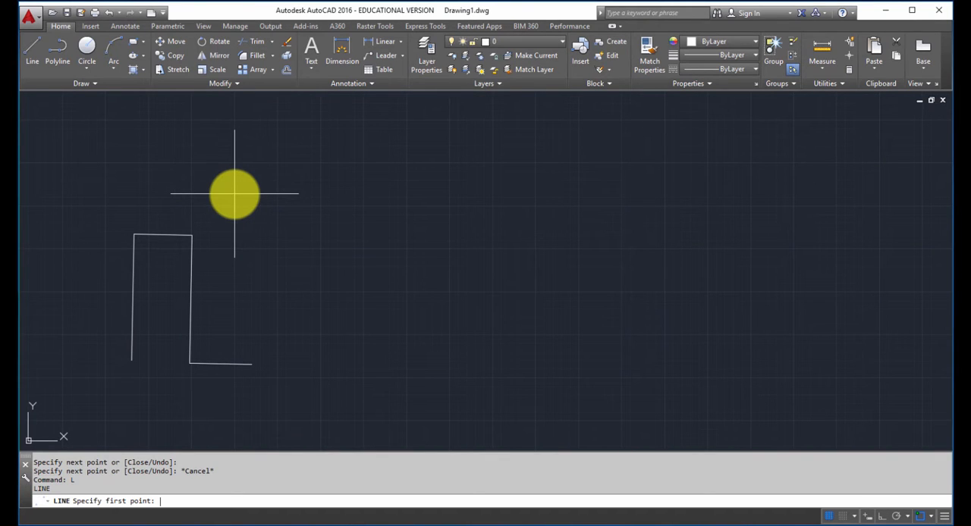
{"action": "left_click", "coordinate": [282, 263]}
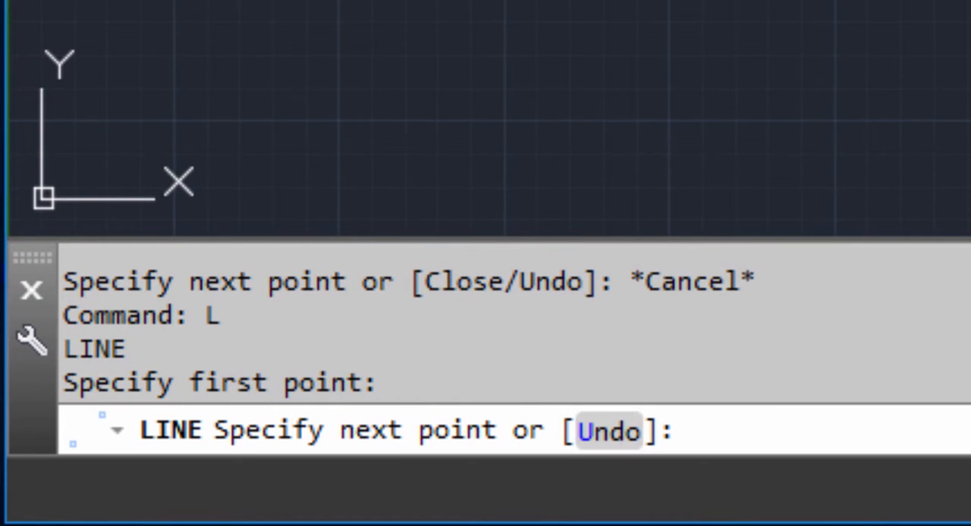
{"action": "type", "text": "@"}
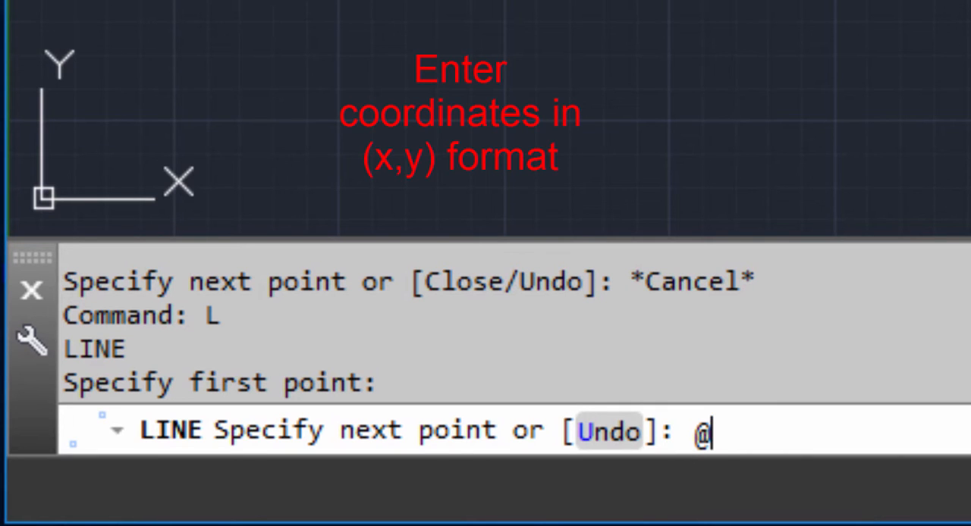
{"action": "type", "text": "10,0"}
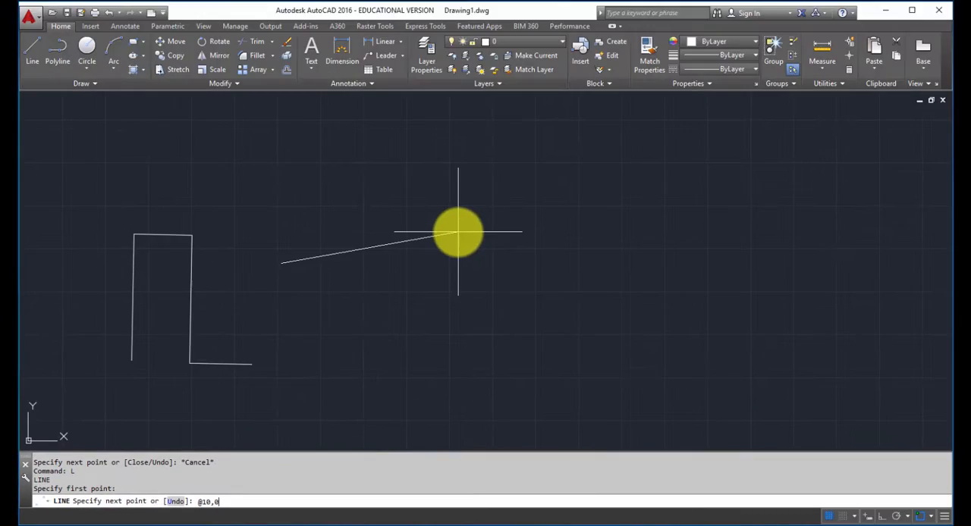
{"action": "key", "text": "Return"}
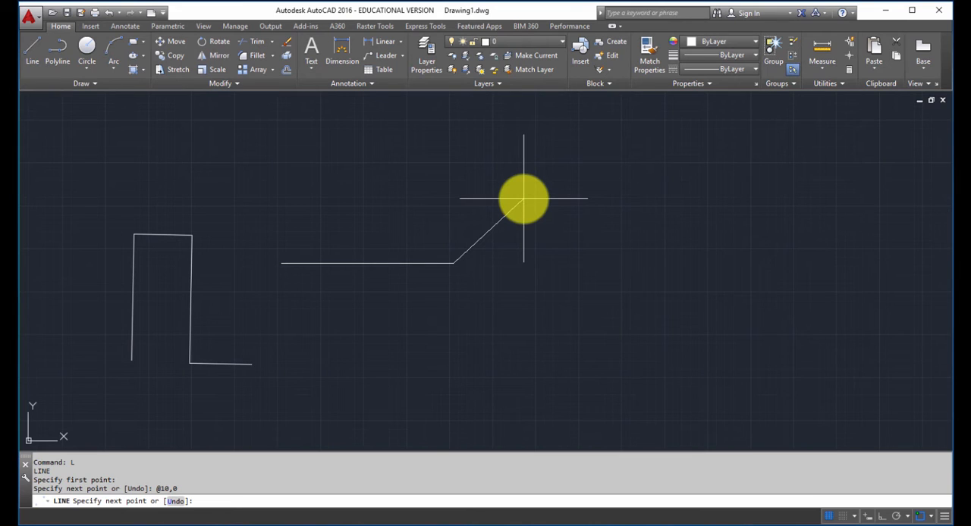
{"action": "key", "text": "Return"}
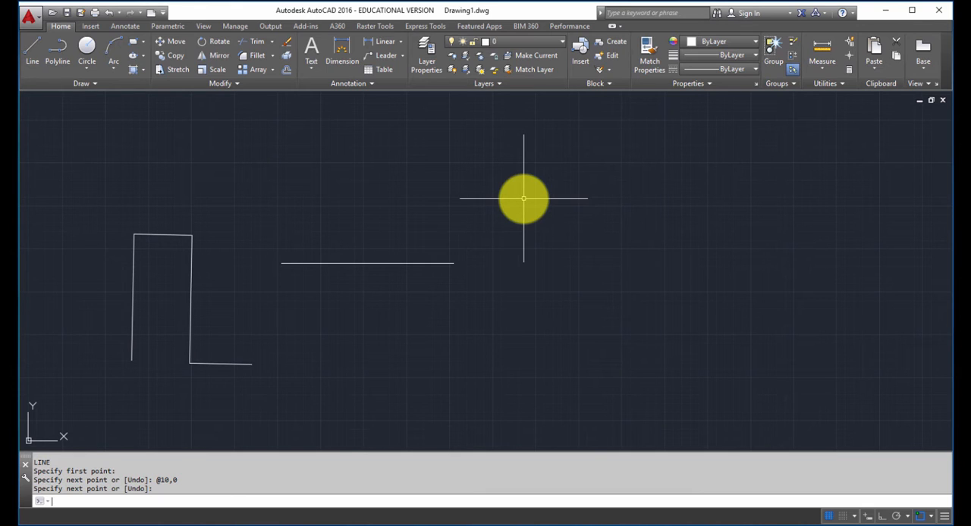
- Draw a vertical line beyond the end of the horizontal line, using the relative coordinate @0,5
{"action": "key", "text": "Return"}
{"action": "type", "text": "L"}
{"action": "key", "text": "Return"}
{"action": "left_click", "coordinate": [506, 323]}
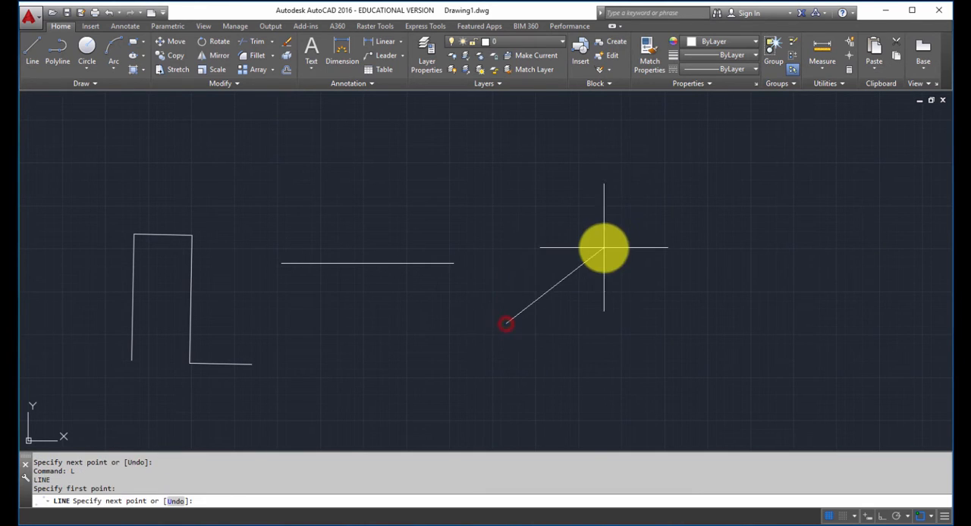
{"action": "type", "text": "@"}
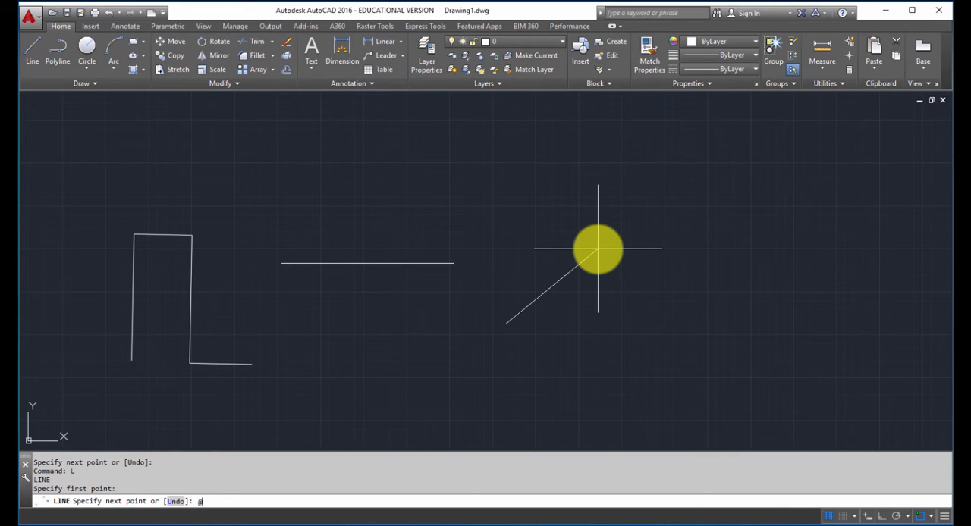
{"action": "type", "text": "0,5"}
{"action": "key", "text": "Return"}
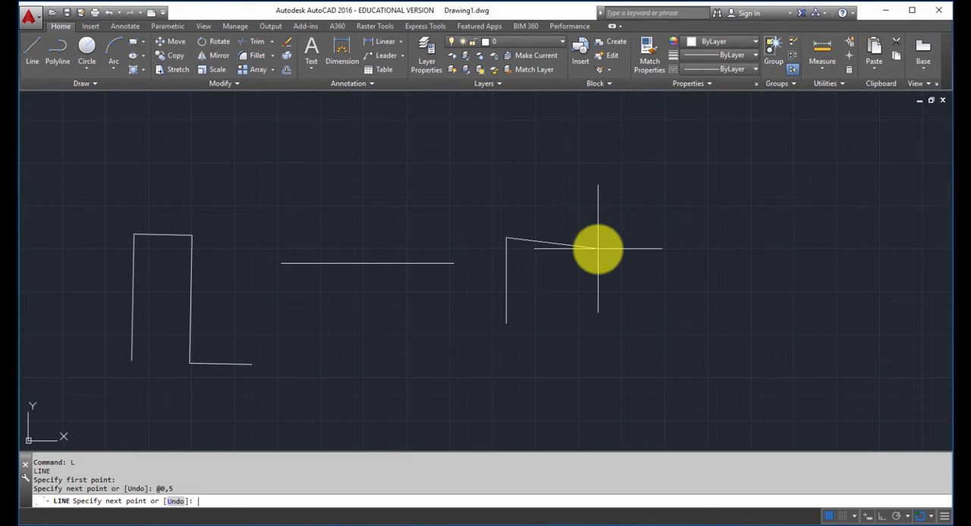
{"action": "key", "text": "Return"}
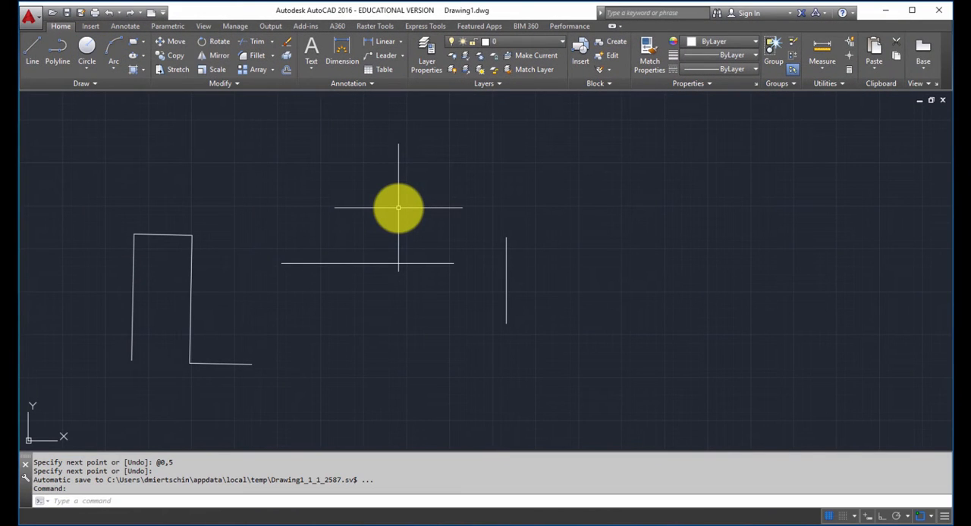
- Draw a circle freehand beside the vertical line with a radius of about 2.55
{"action": "type", "text": "c"}
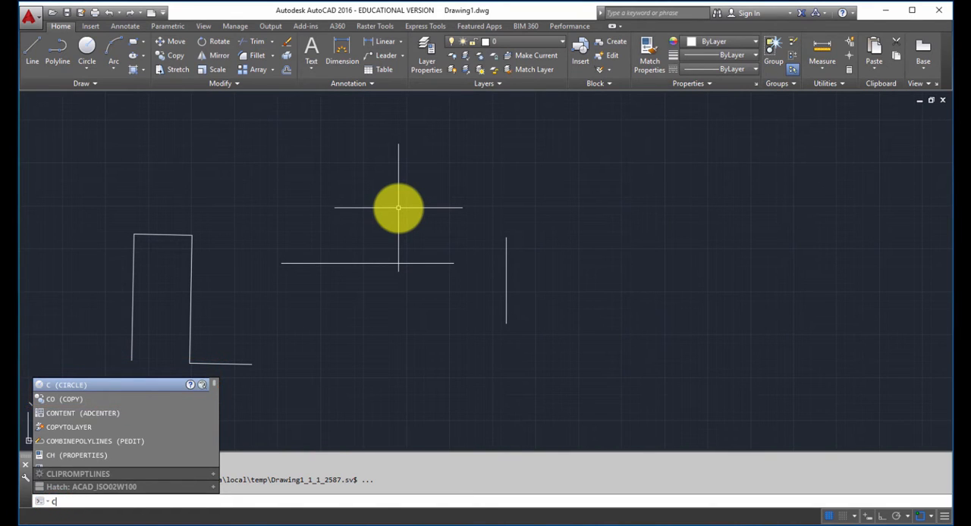
{"action": "key", "text": "Return"}
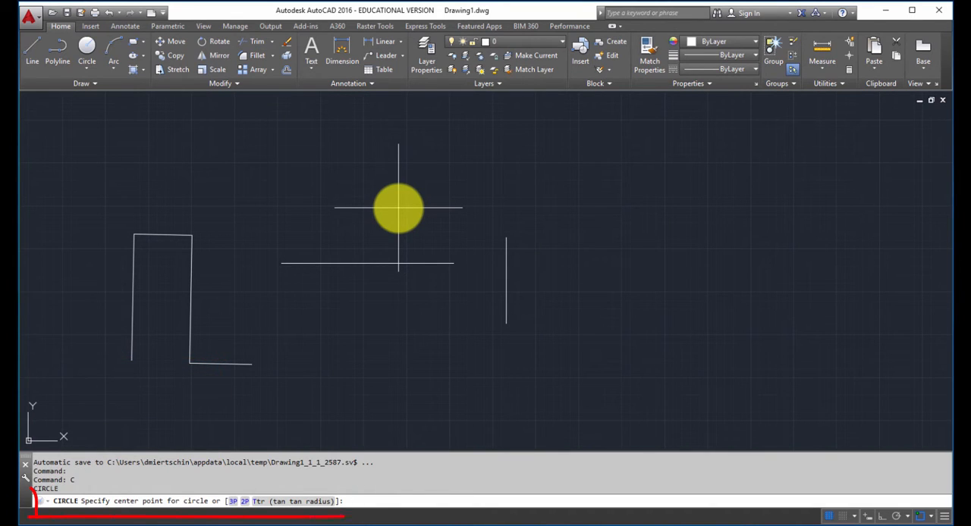
{"action": "left_click", "coordinate": [594, 299]}
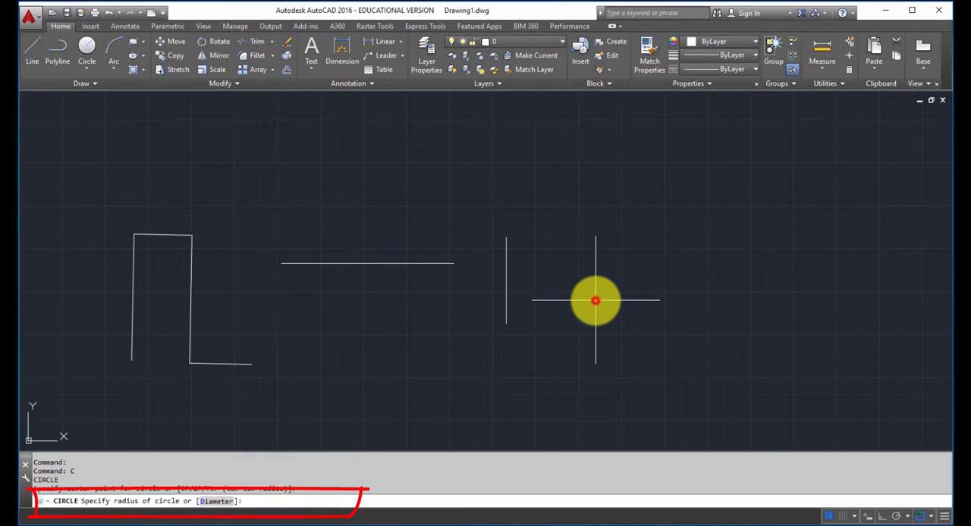
{"action": "left_click", "coordinate": [627, 269]}
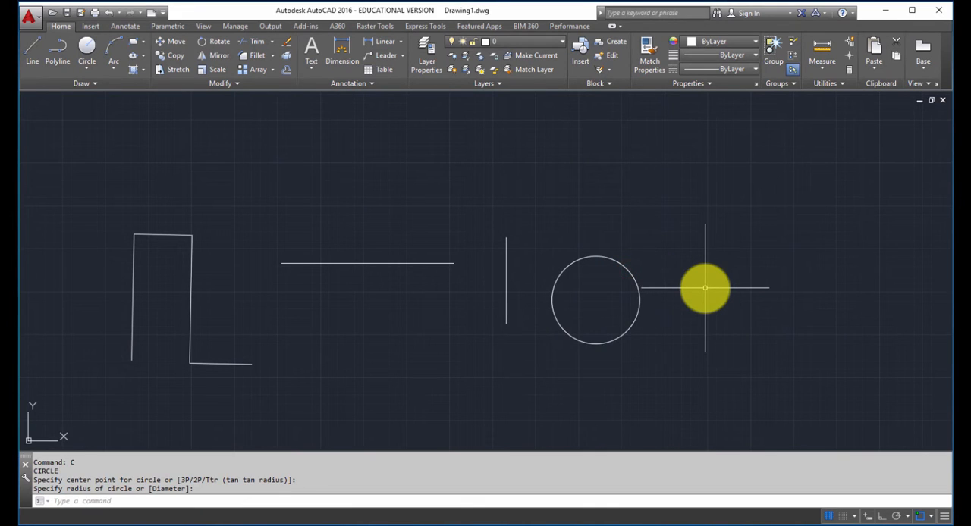
- Draw a second circle up and to the right of the first, accepting the default radius of 2.5472
{"action": "type", "text": "c"}
{"action": "key", "text": "Return"}
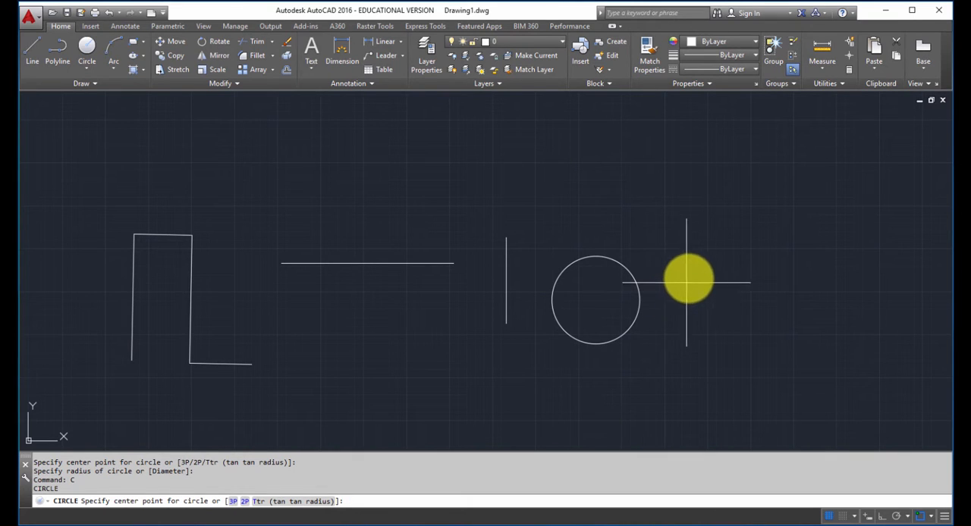
{"action": "left_click", "coordinate": [698, 235]}
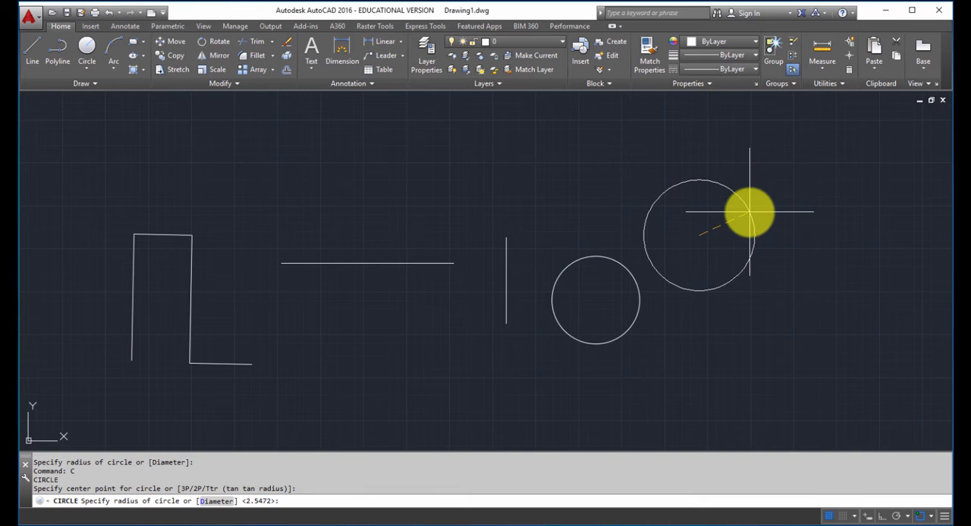
{"action": "key", "text": "Return"}
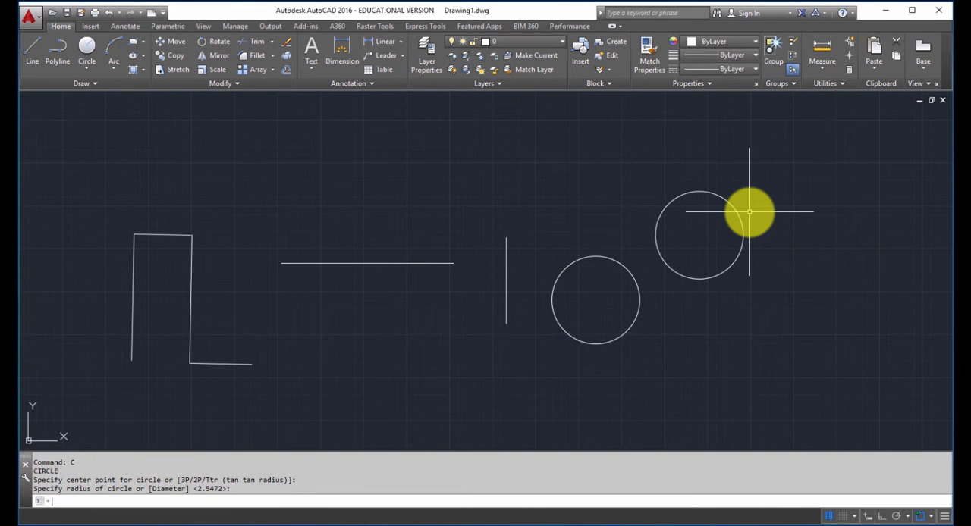
- Draw a third circle with radius 4, centred above the horizontal line
{"action": "key", "text": "Return"}
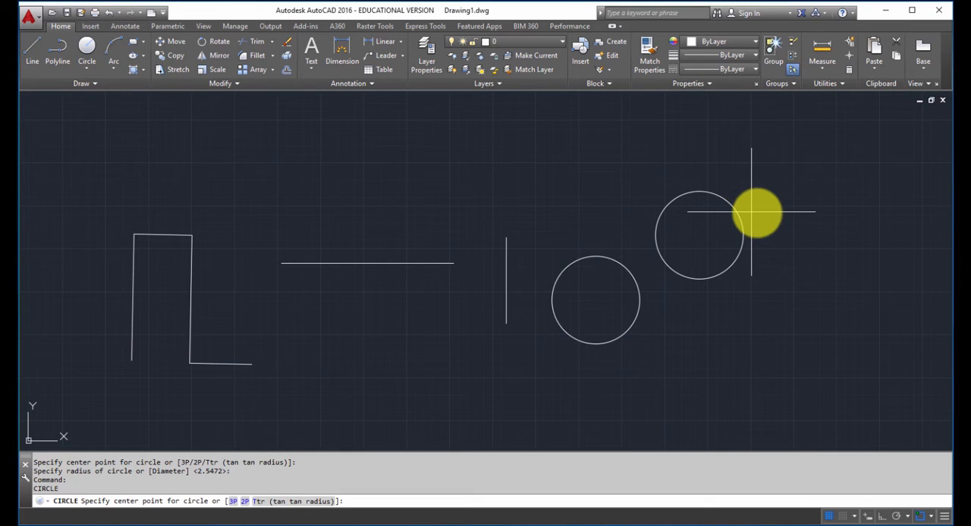
{"action": "left_click", "coordinate": [423, 187]}
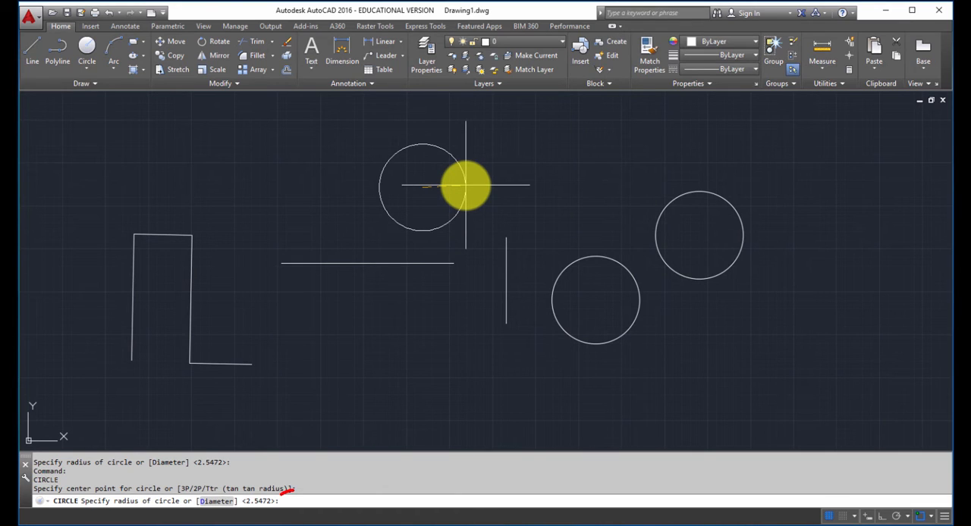
{"action": "type", "text": "4"}
{"action": "key", "text": "Return"}
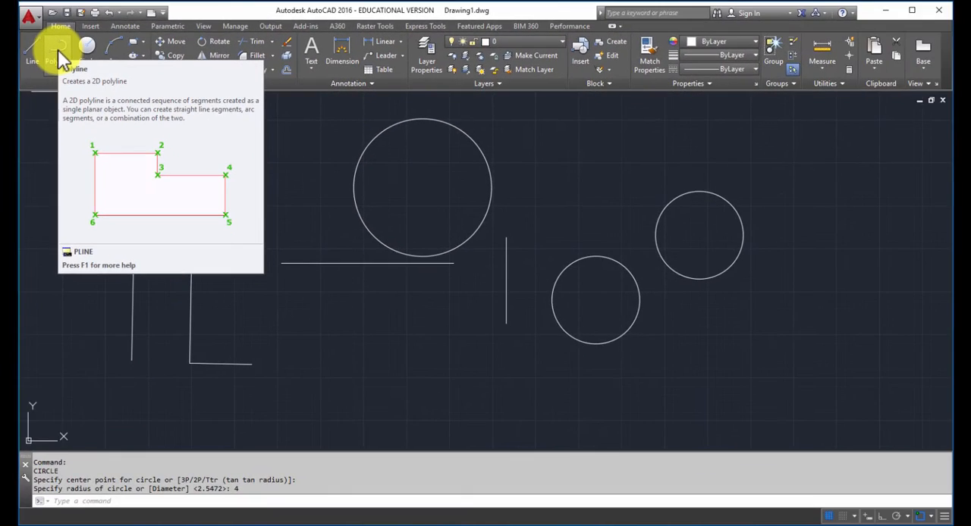
- Start a polyline below the horizontal line with three freehand segments: one rising and two descending
{"action": "type", "text": "PL"}
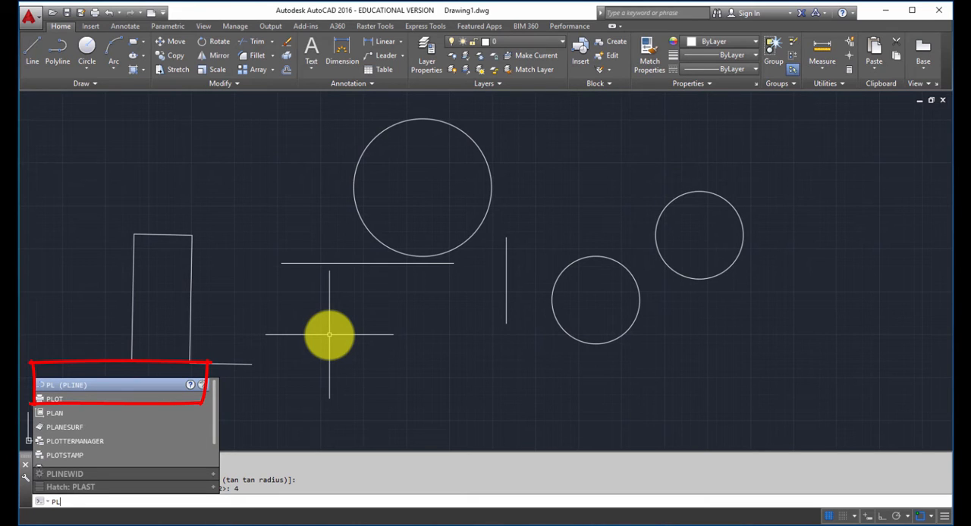
{"action": "key", "text": "Return"}
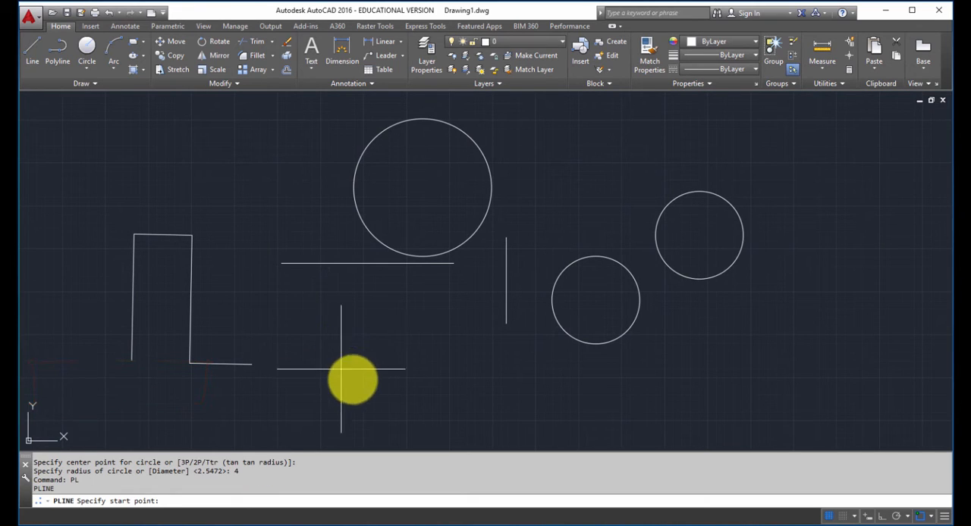
{"action": "left_click", "coordinate": [350, 405]}
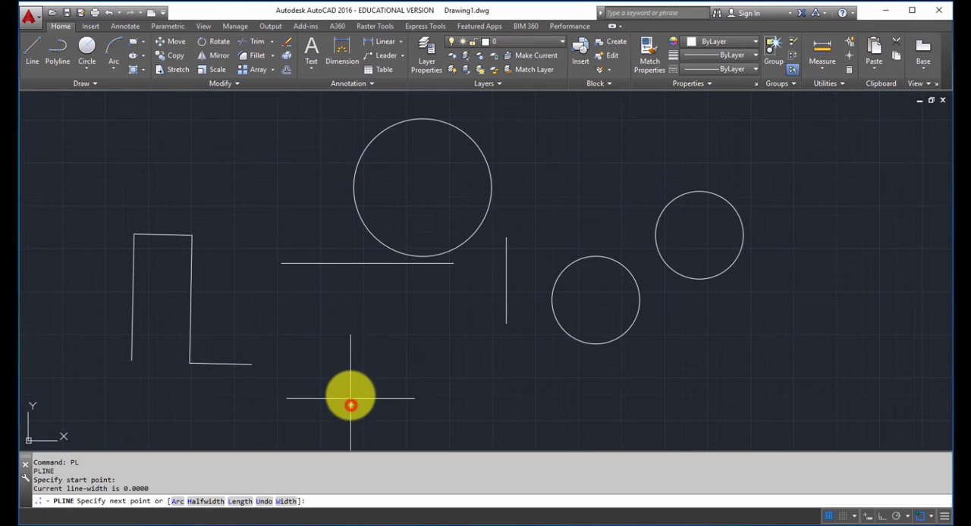
{"action": "left_click", "coordinate": [368, 332]}
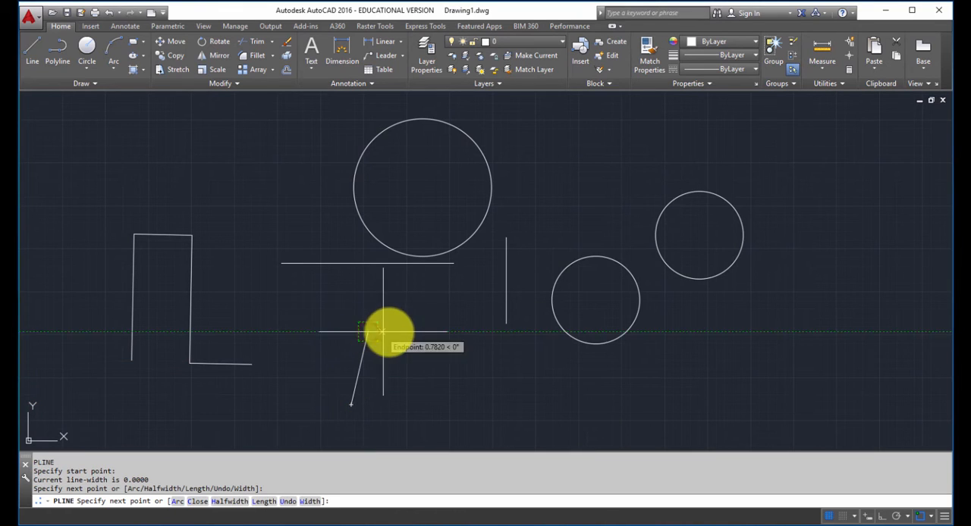
{"action": "left_click", "coordinate": [422, 357]}
{"action": "left_click", "coordinate": [433, 407]}
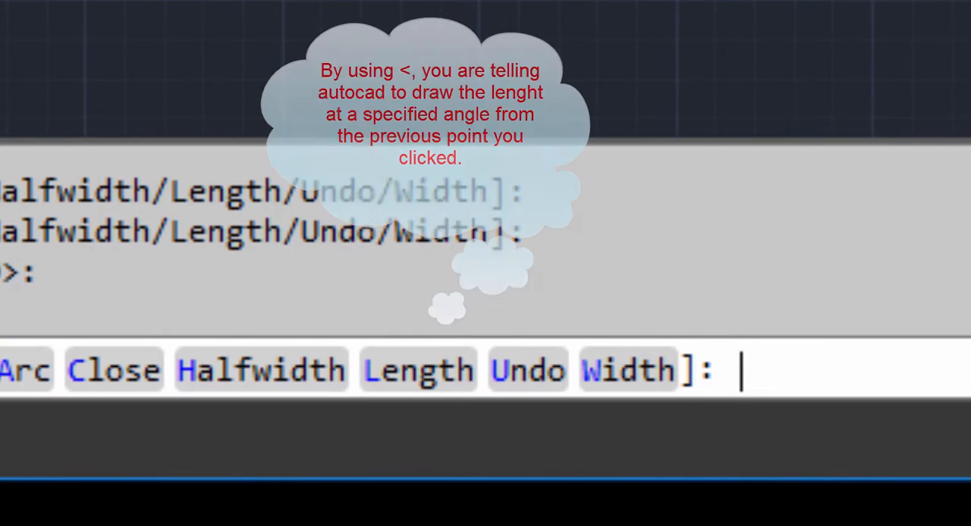
{"action": "type", "text": "@"}
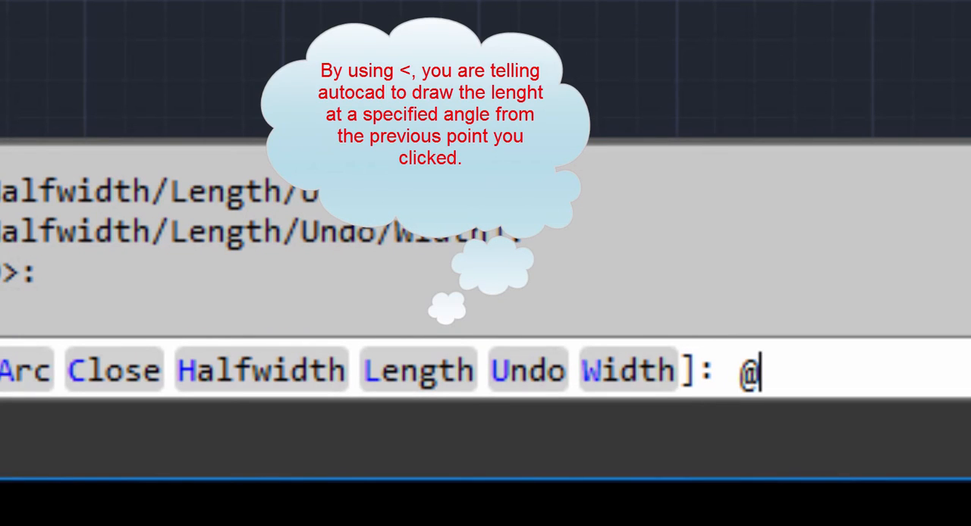
{"action": "type", "text": "10<45"}
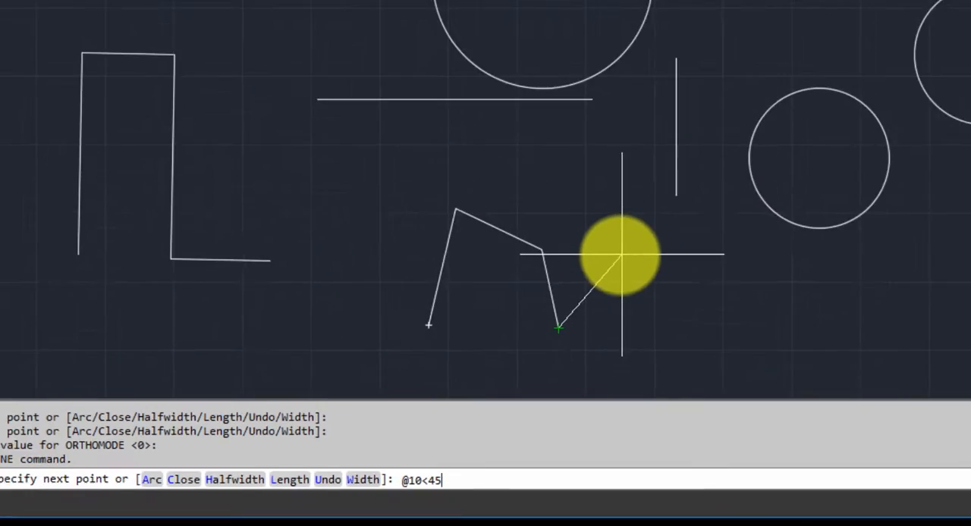
{"action": "key", "text": "Return"}
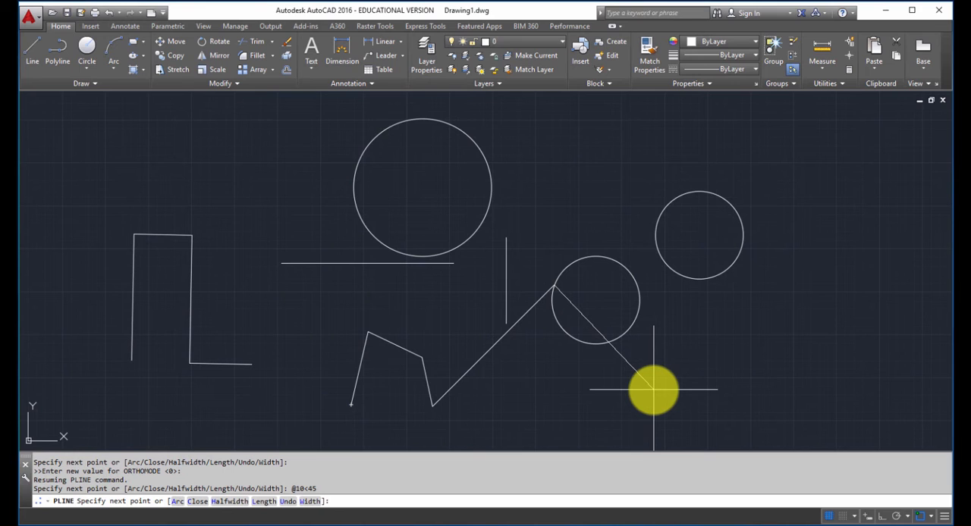
{"action": "key", "text": "Return"}
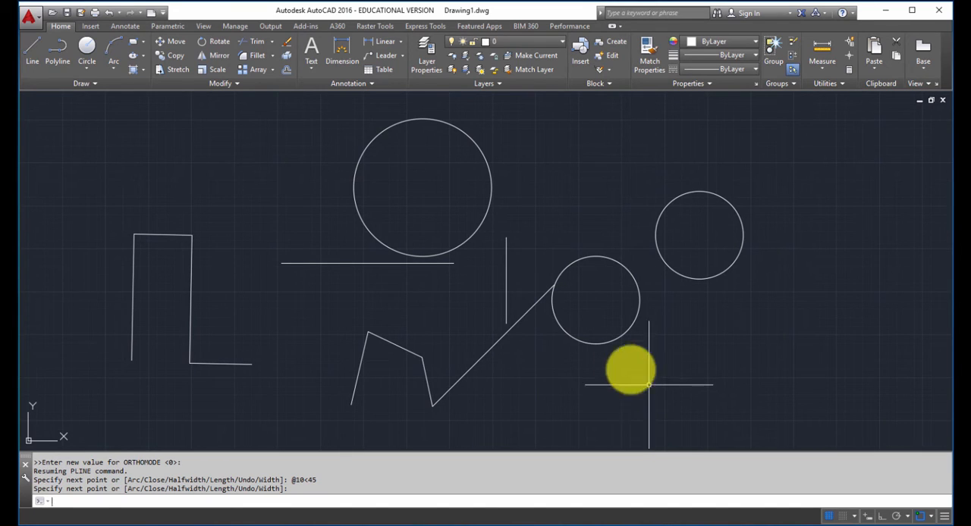
{"action": "scroll", "coordinate": [559, 294], "scroll_direction": "up", "scroll_amount": 7}
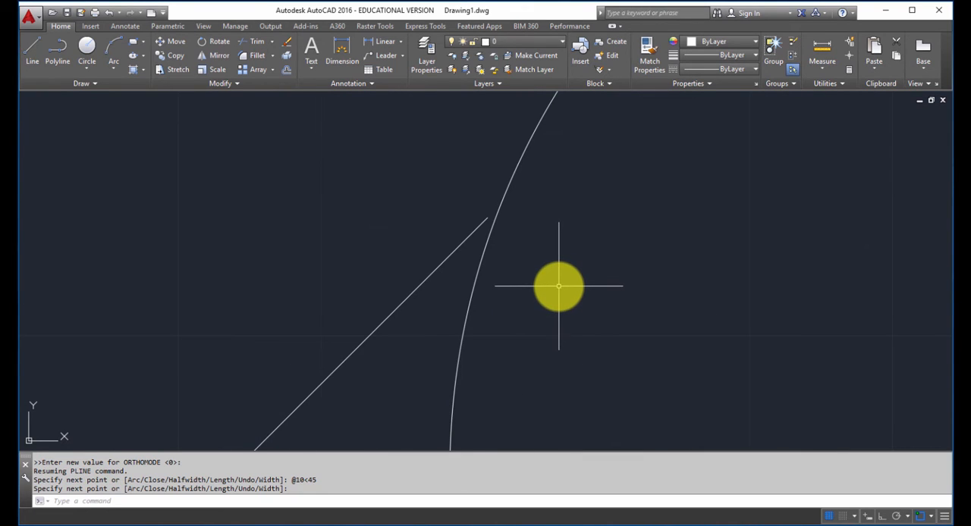
{"action": "scroll", "coordinate": [559, 285], "scroll_direction": "down", "scroll_amount": 7}
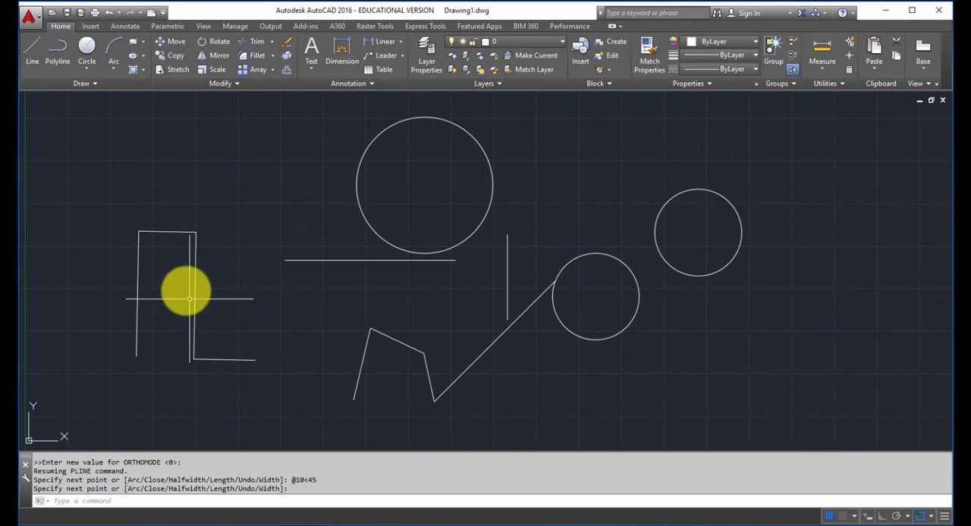
- Select two connected line segments and the polyline to compare how each object type is picked, and clear the selection
{"action": "key", "text": "Return"}
{"action": "left_click", "coordinate": [160, 231]}
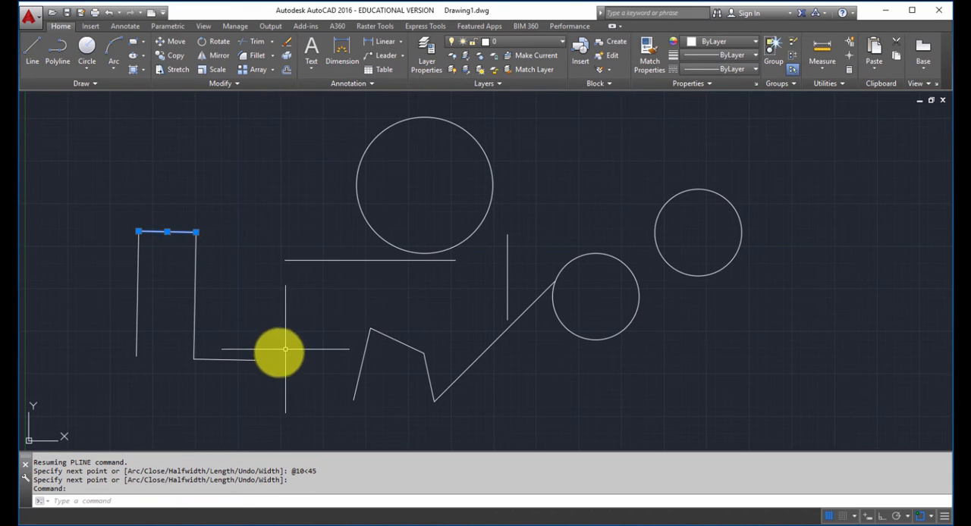
{"action": "left_click", "coordinate": [137, 333]}
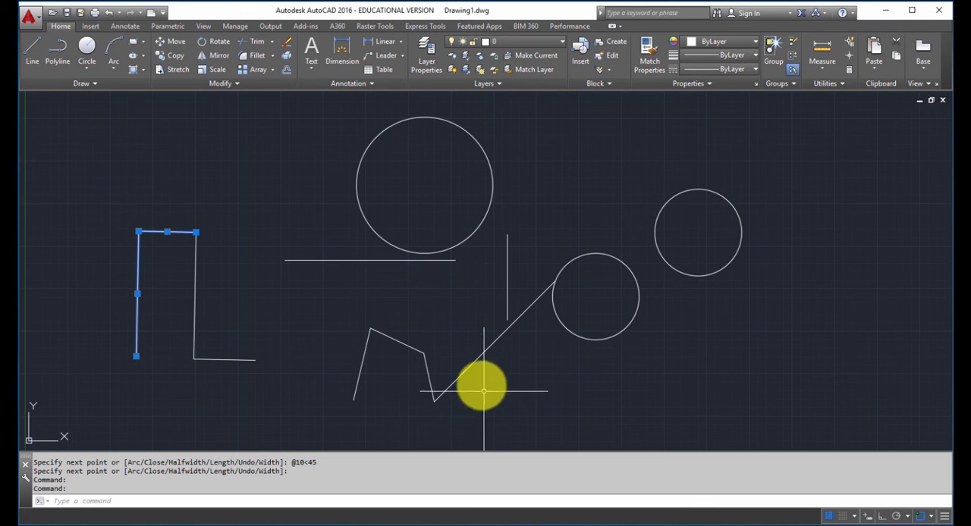
{"action": "left_click", "coordinate": [472, 365]}
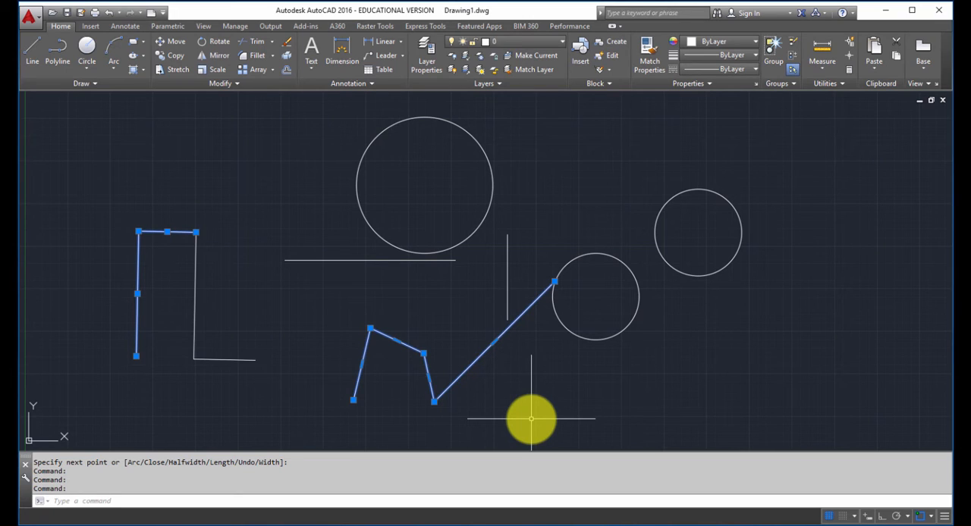
{"action": "key", "text": "Escape"}
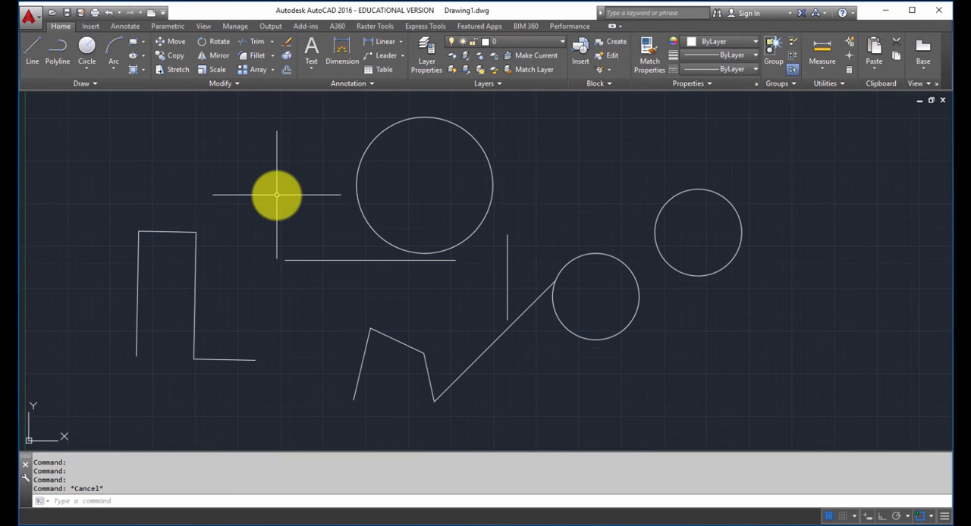
- Draw a freehand three-point arc bulging upward above the connected line segments
{"action": "type", "text": "A"}
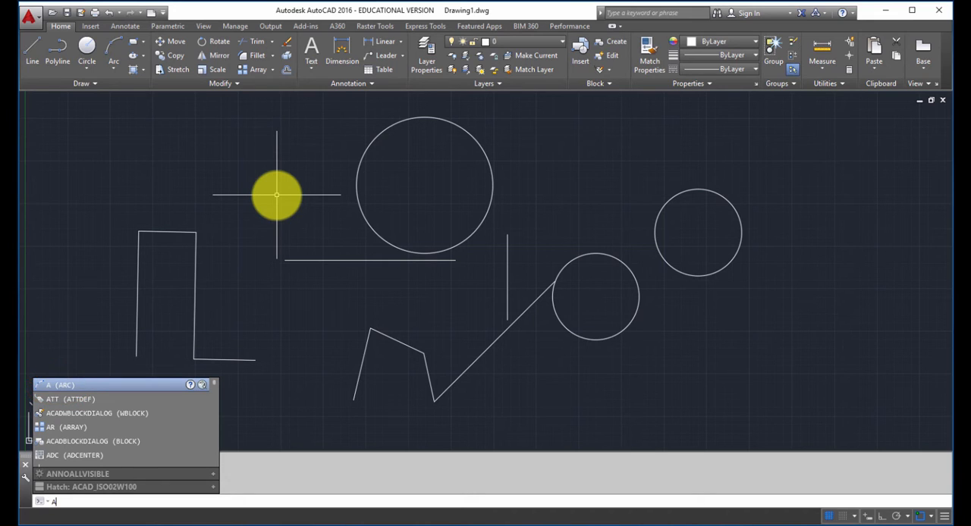
{"action": "key", "text": "Return"}
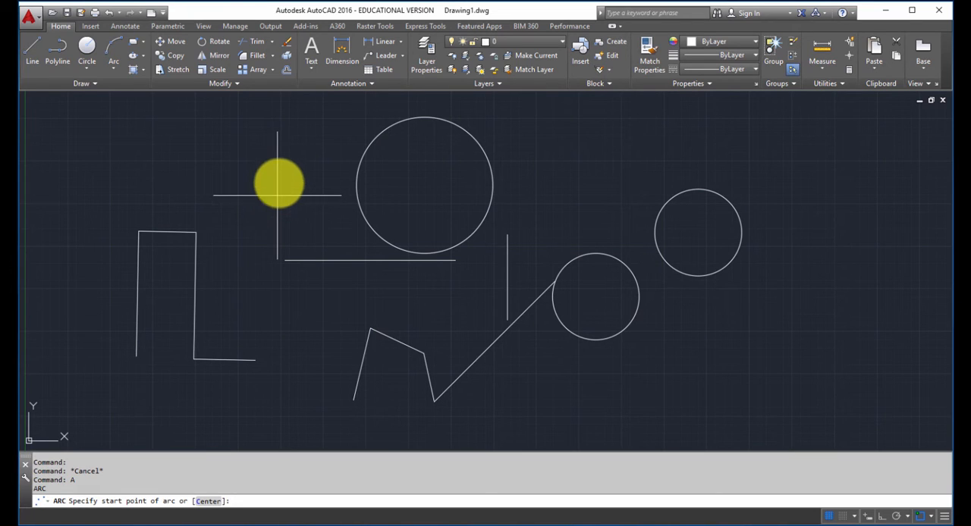
{"action": "left_click", "coordinate": [76, 192]}
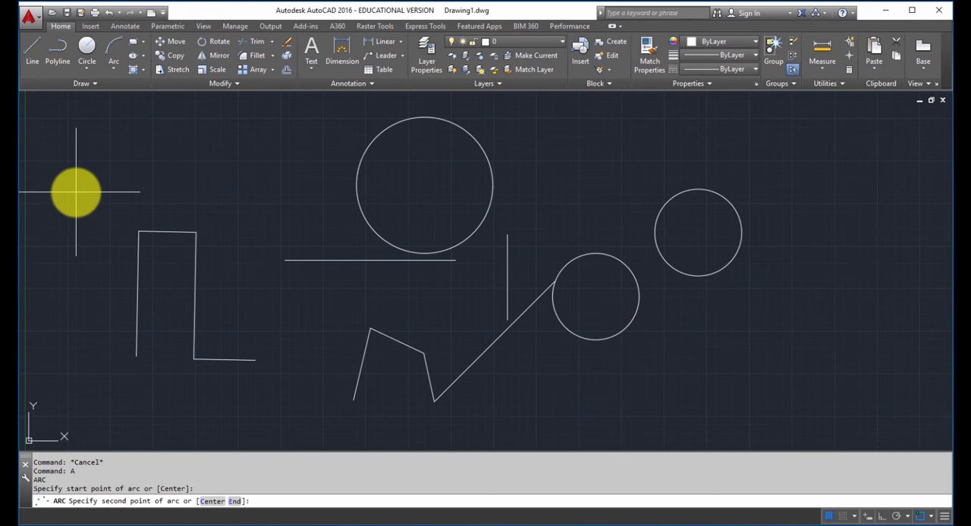
{"action": "left_click", "coordinate": [122, 153]}
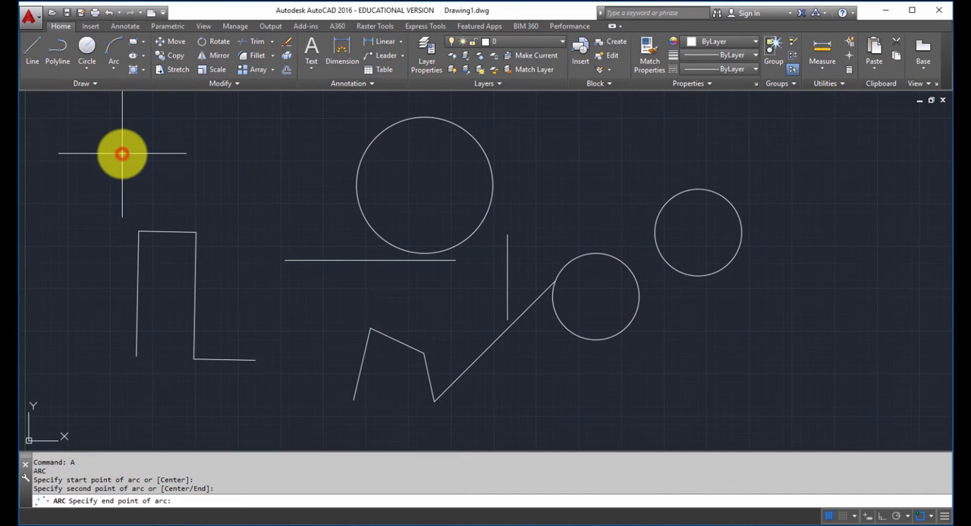
{"action": "left_click", "coordinate": [183, 203]}
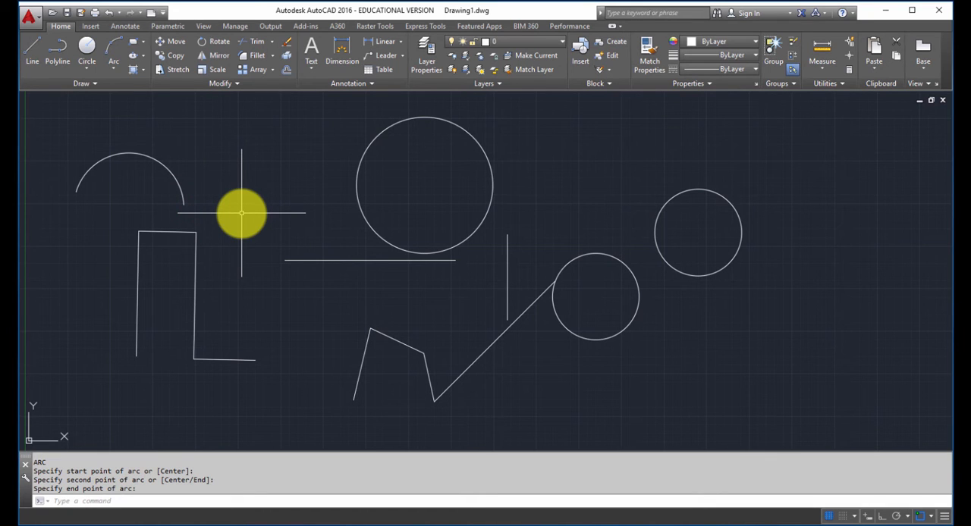
- Draw a second arc tangent to the end of the first, curving below it and finishing up and to its right
{"action": "key", "text": "Return"}
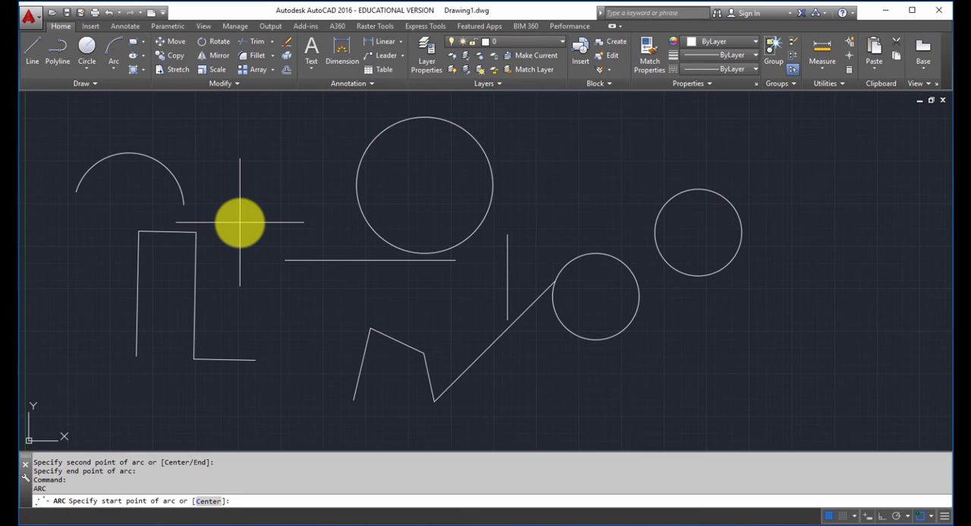
{"action": "key", "text": "Return"}
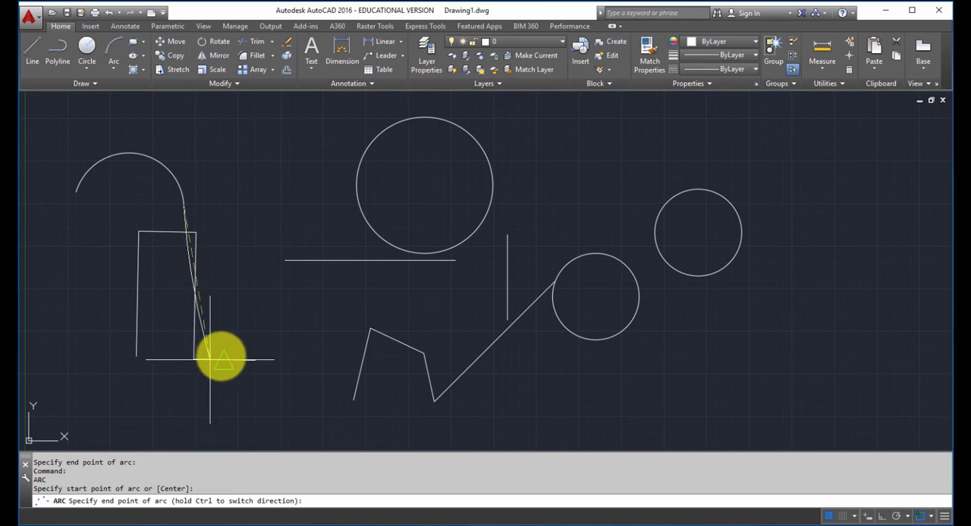
{"action": "left_click", "coordinate": [233, 169]}
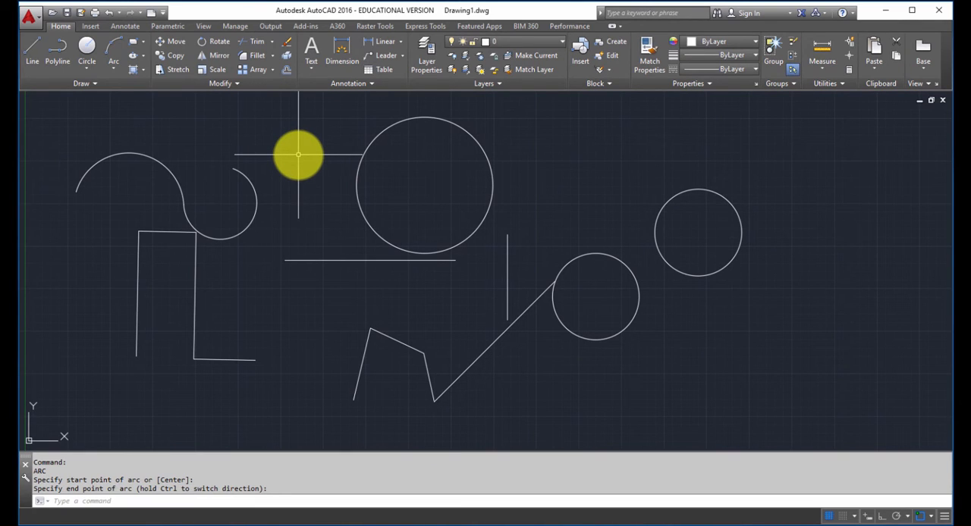
- Draw a freehand rectangle to the right of the large circle, above the short vertical line
{"action": "type", "text": "REC"}
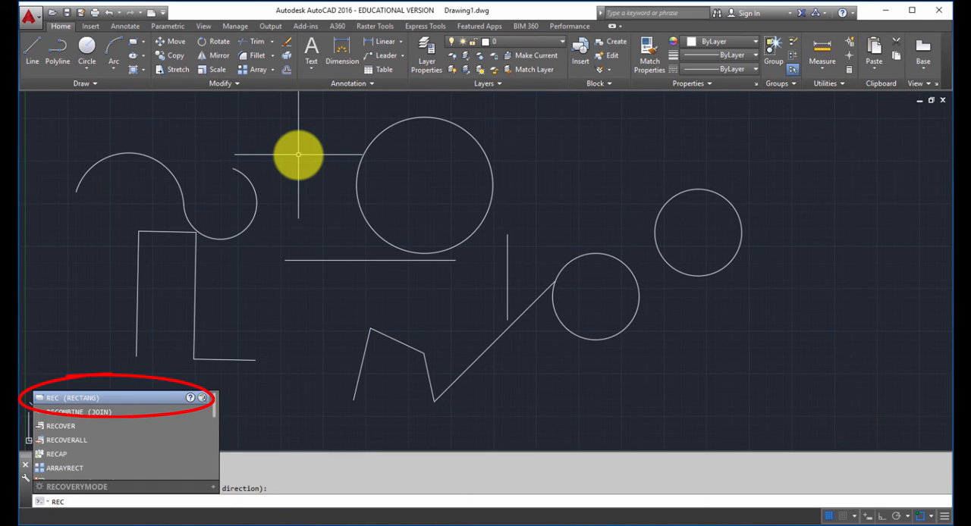
{"action": "key", "text": "Return"}
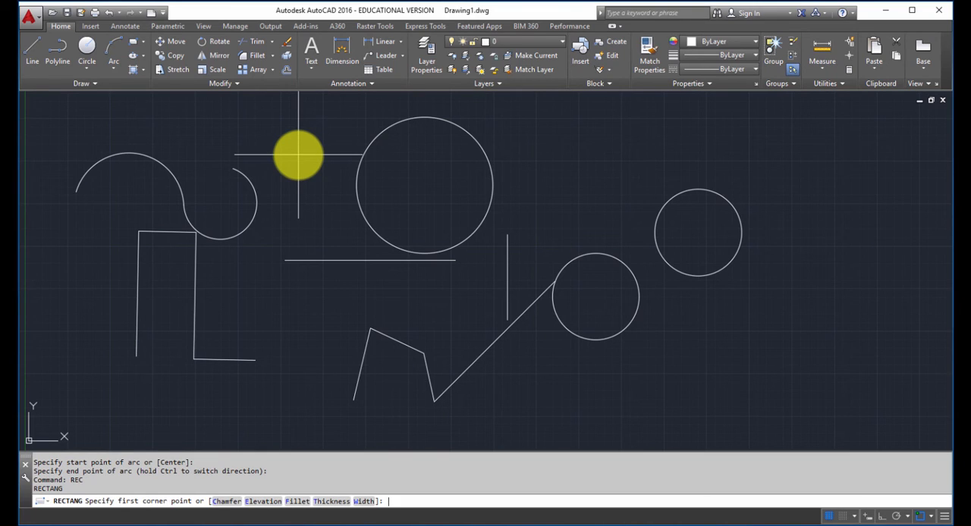
{"action": "left_click", "coordinate": [532, 184]}
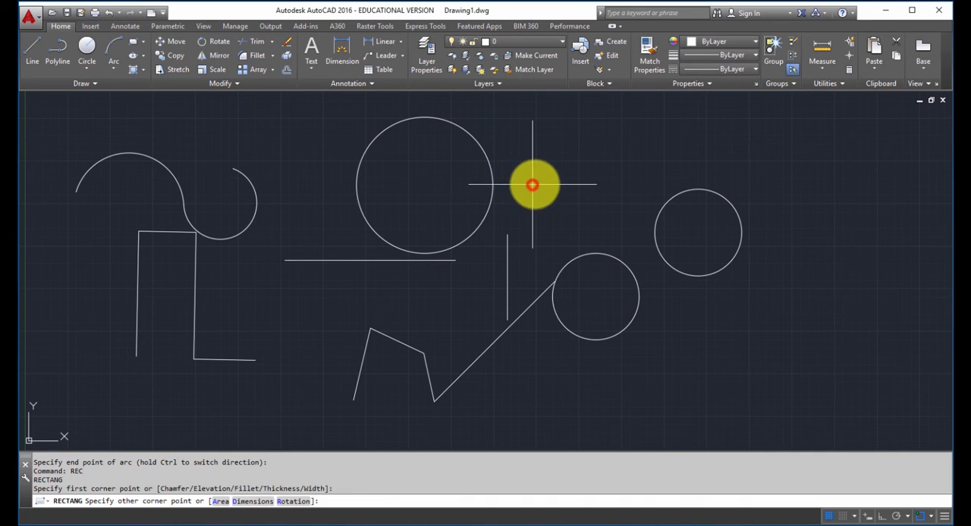
{"action": "left_click", "coordinate": [612, 135]}
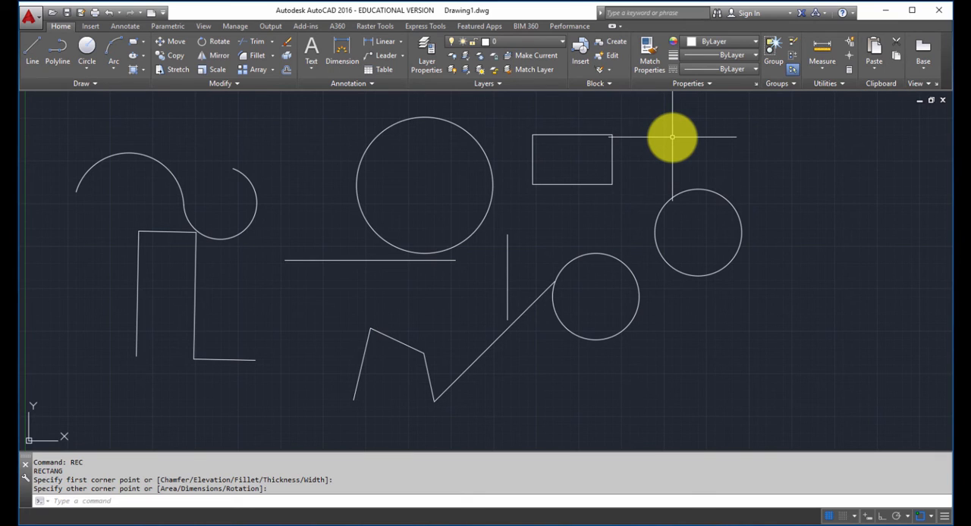
{"action": "key", "text": "Return"}
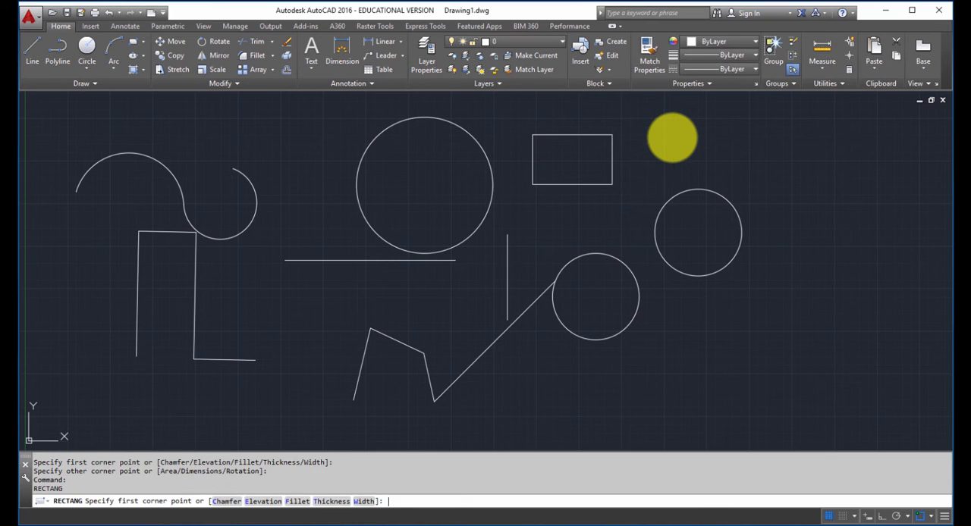
{"action": "key", "text": "Escape"}
{"action": "key", "text": "Escape"}
{"action": "key", "text": "Escape"}
{"action": "key", "text": "Escape"}
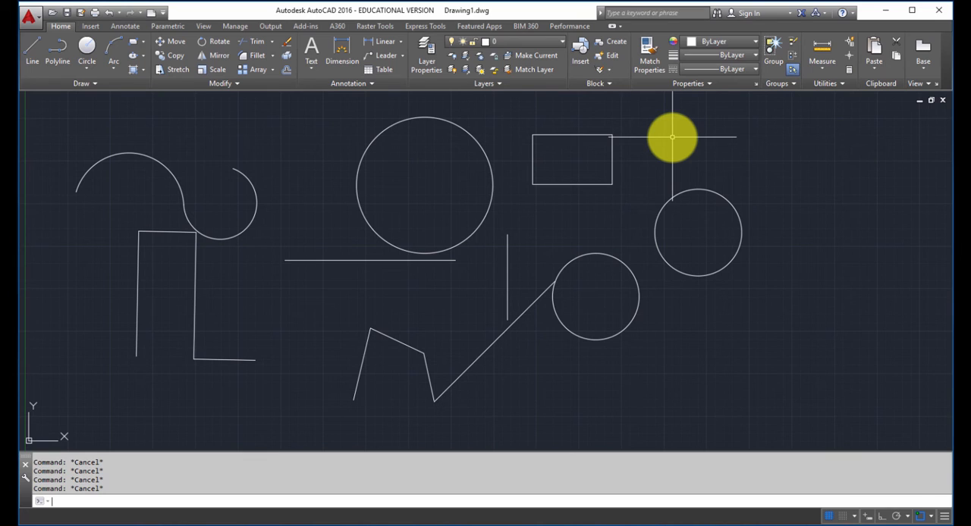
- Draw a rectangle 4 wide and 6 high below the rightmost circle, giving the opposite corner as @4,6
{"action": "type", "text": "REC"}
{"action": "key", "text": "Return"}
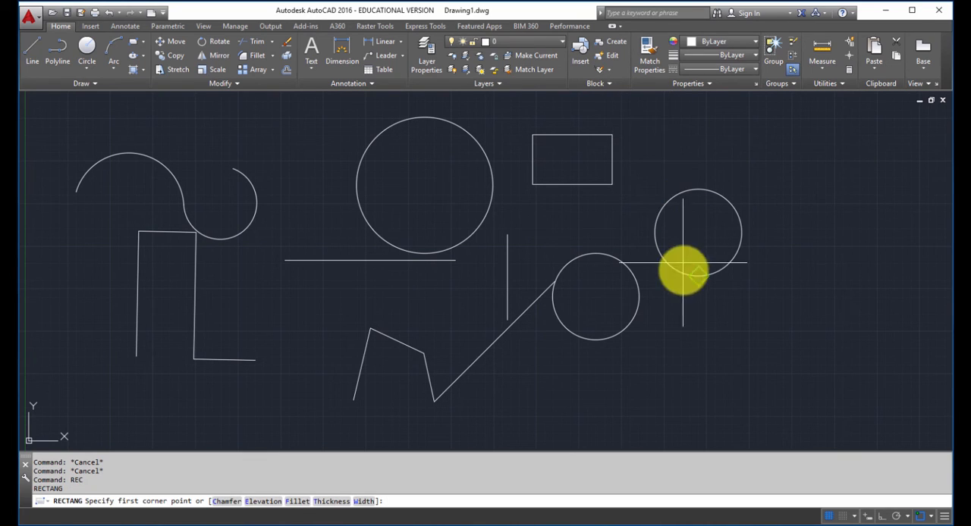
{"action": "left_click", "coordinate": [669, 401]}
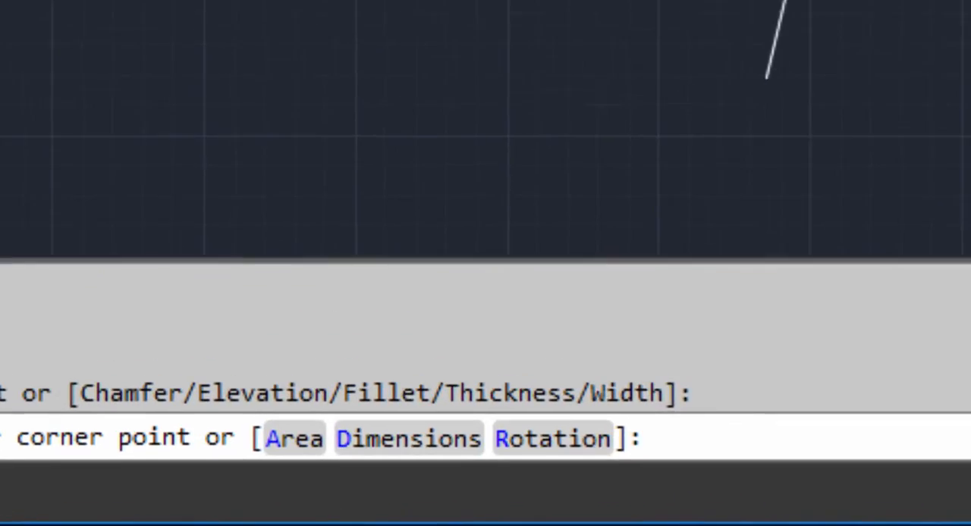
{"action": "type", "text": "@"}
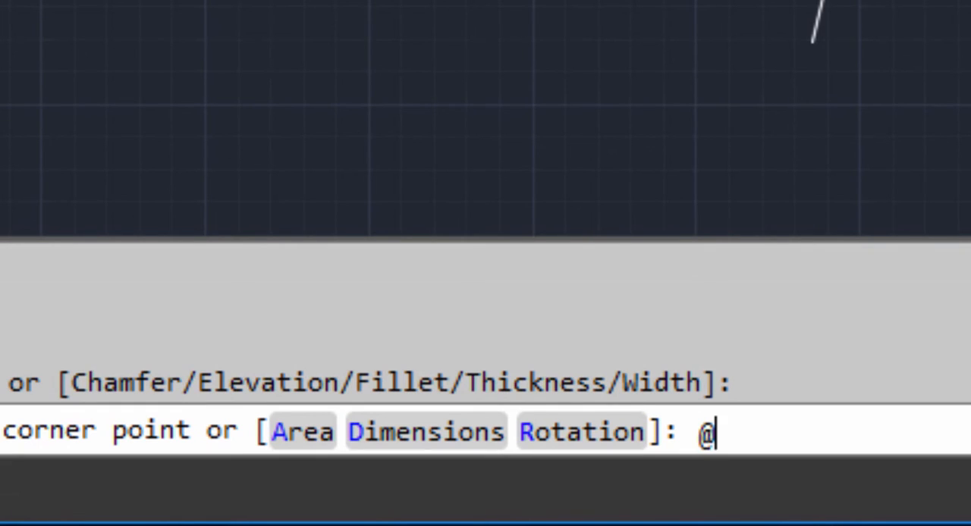
{"action": "type", "text": "4,6"}
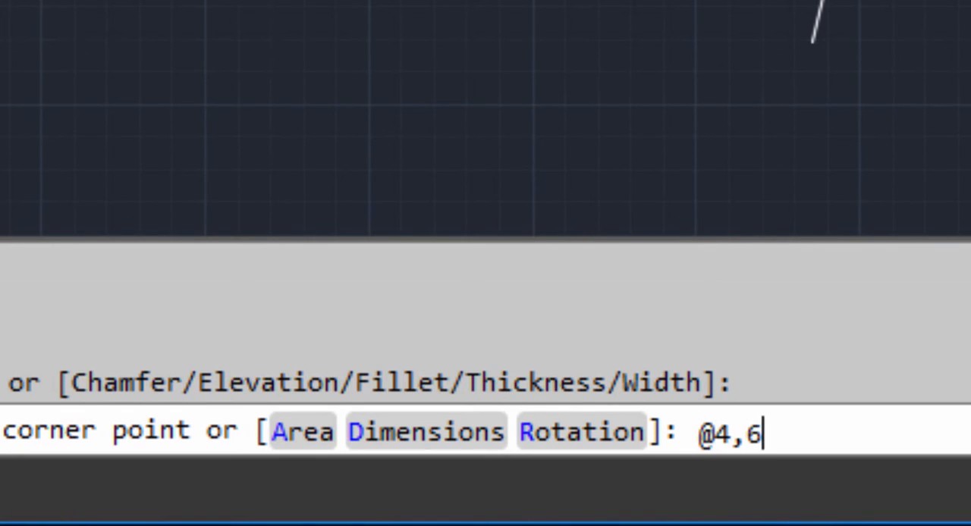
{"action": "key", "text": "Return"}
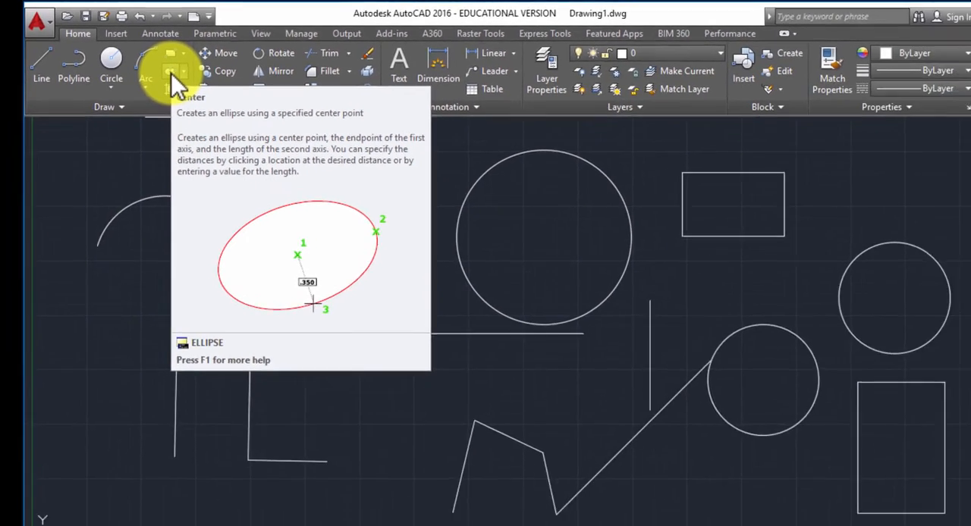
{"action": "key", "text": "Escape"}
{"action": "key", "text": "Escape"}
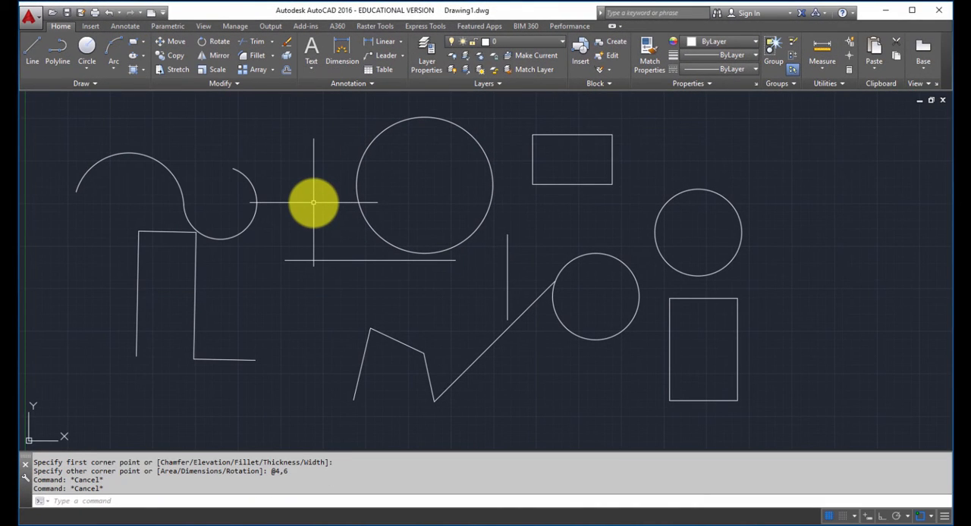
- Draw a narrow tilted ellipse freehand between the connected lines and the polyline, with its long axis sloping down to the right
{"action": "type", "text": "EL"}
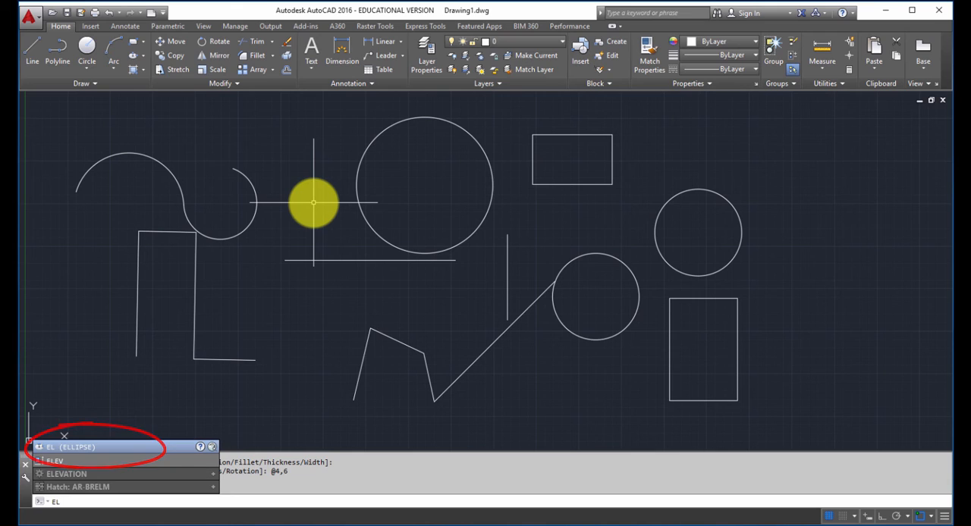
{"action": "key", "text": "Return"}
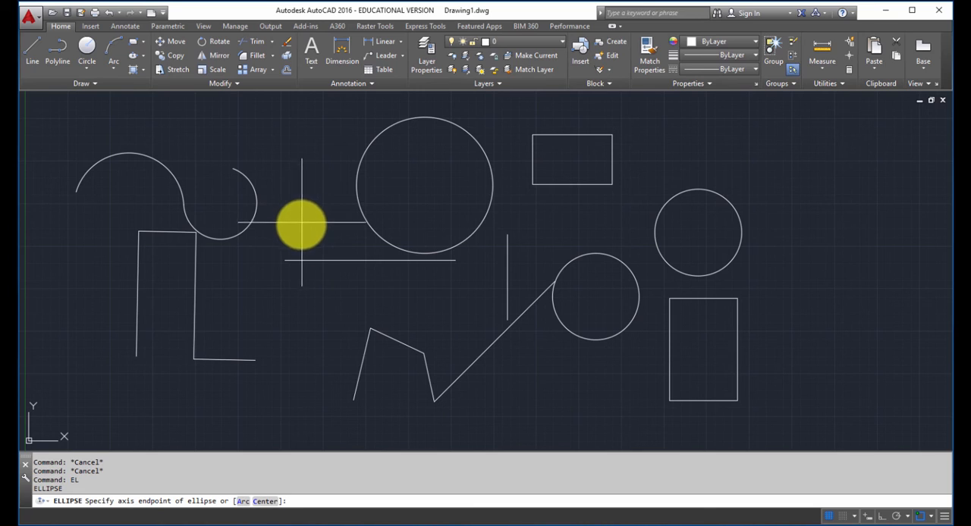
{"action": "left_click", "coordinate": [242, 320]}
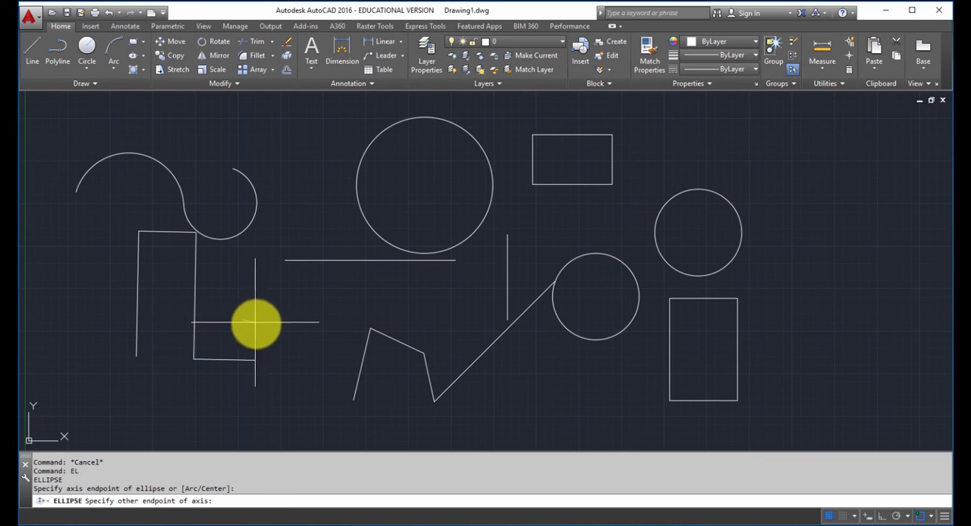
{"action": "left_click", "coordinate": [328, 368]}
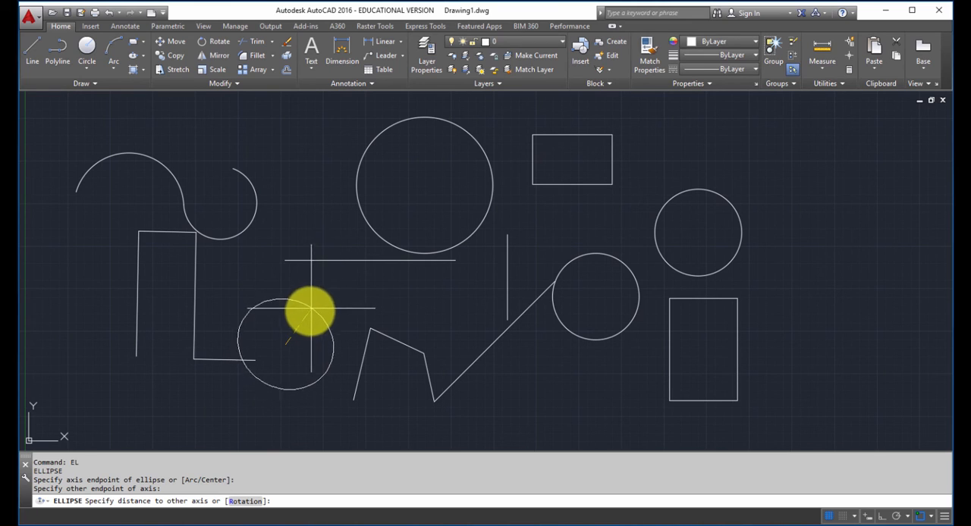
{"action": "left_click", "coordinate": [297, 330]}
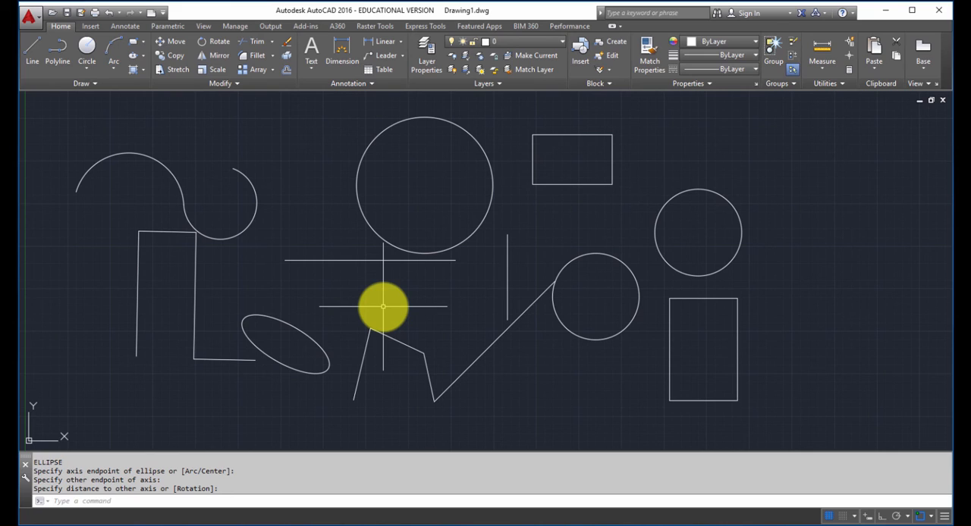
- Inscribe an ellipse in the 4 by 6 rectangle, using the midpoints of its horizontal edges and one vertical side
{"action": "type", "text": "EL"}
{"action": "key", "text": "Return"}
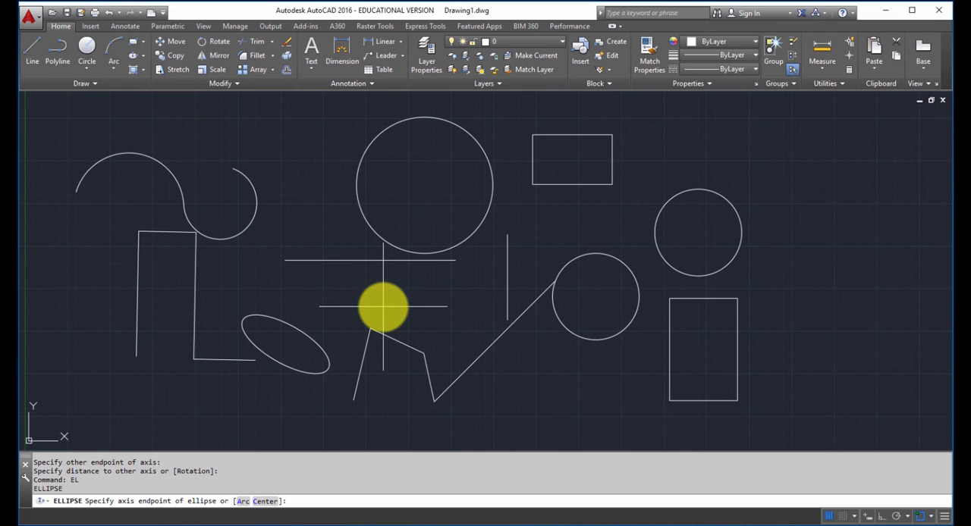
{"action": "left_click", "coordinate": [704, 401]}
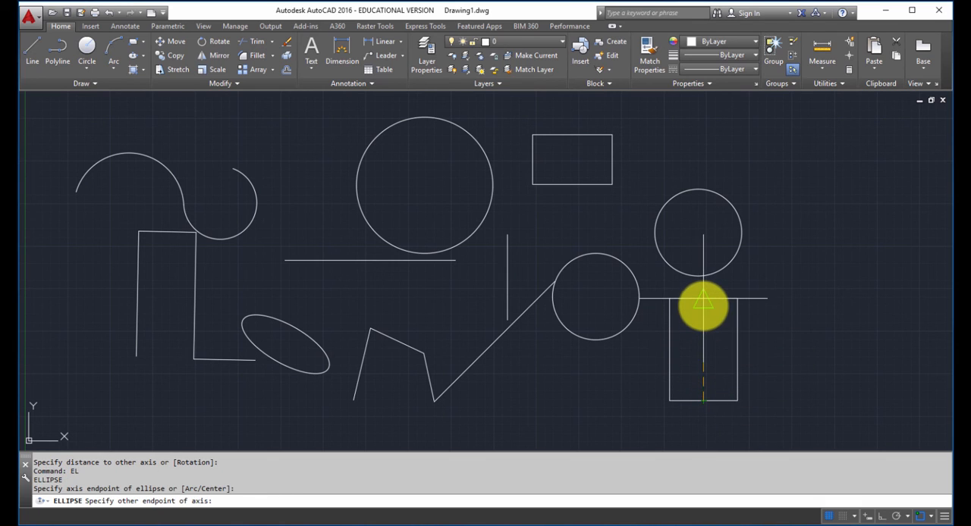
{"action": "left_click", "coordinate": [703, 302]}
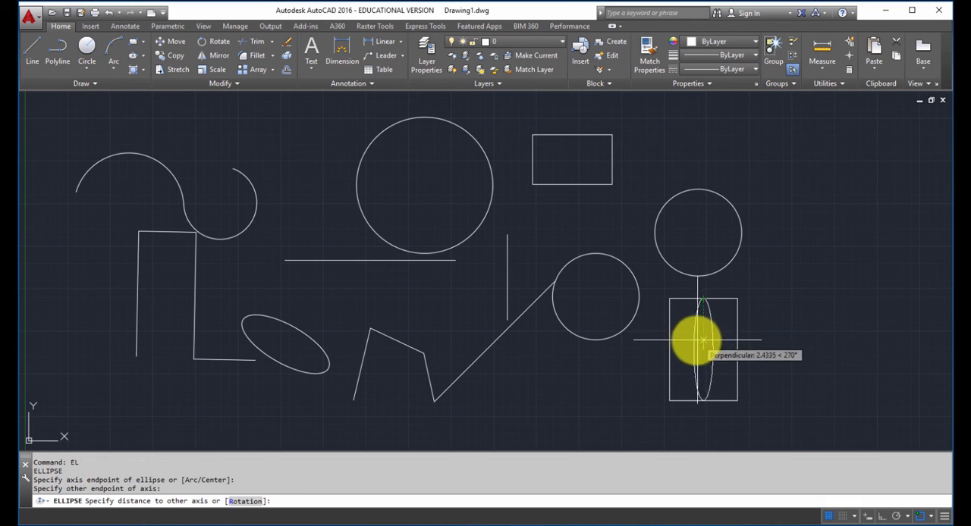
{"action": "left_click", "coordinate": [670, 349]}
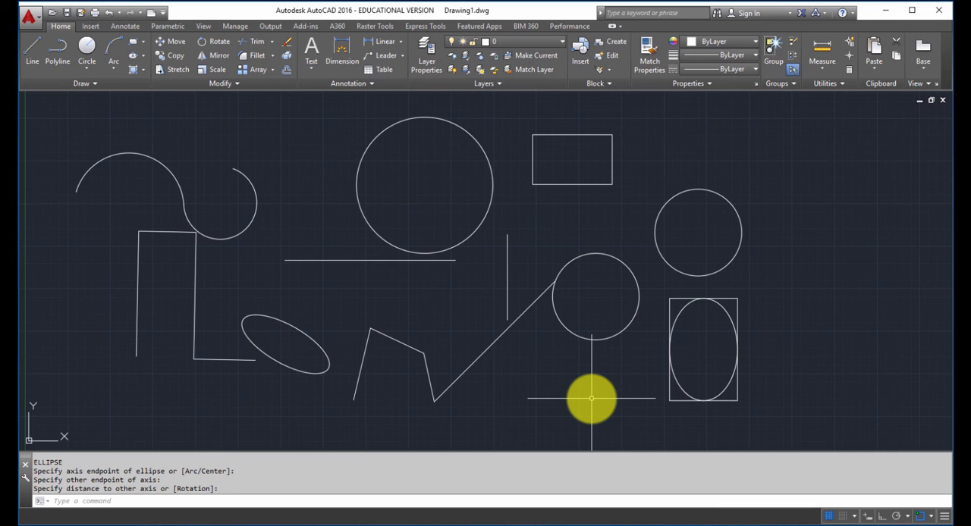
- Draw an upright ellipse to the right of the 4 by 6 rectangle, with axis endpoint @0,6 and other-axis distance @2,0
{"action": "type", "text": "EL"}
{"action": "key", "text": "Return"}
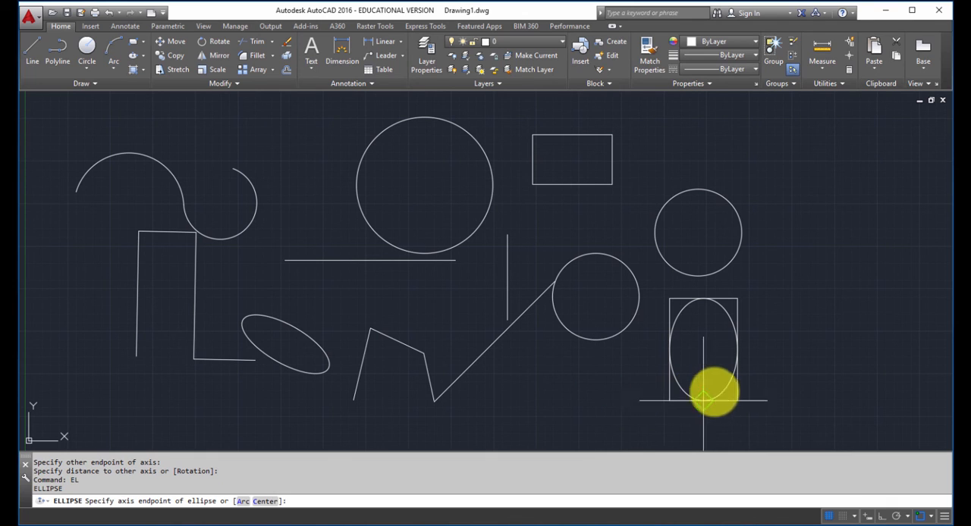
{"action": "left_click", "coordinate": [804, 397]}
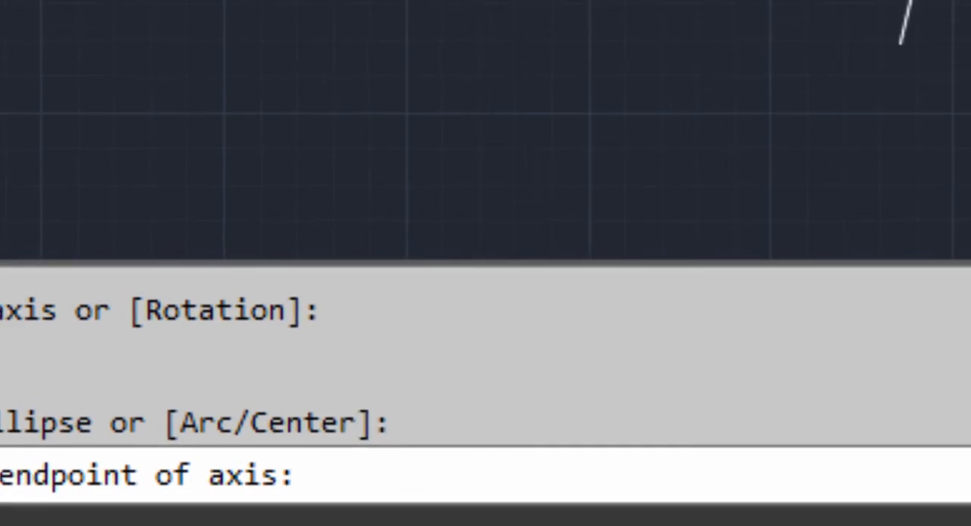
{"action": "type", "text": "@0,"}
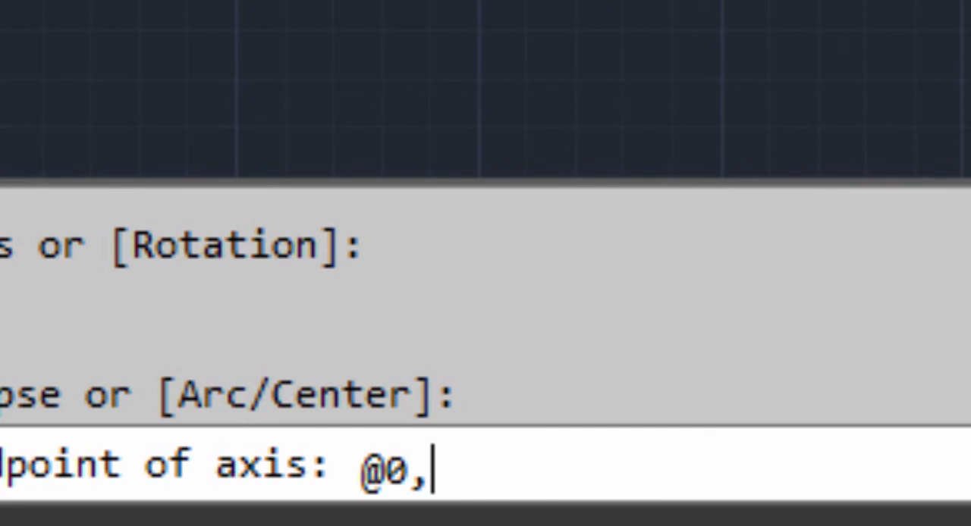
{"action": "type", "text": "6"}
{"action": "key", "text": "Return"}
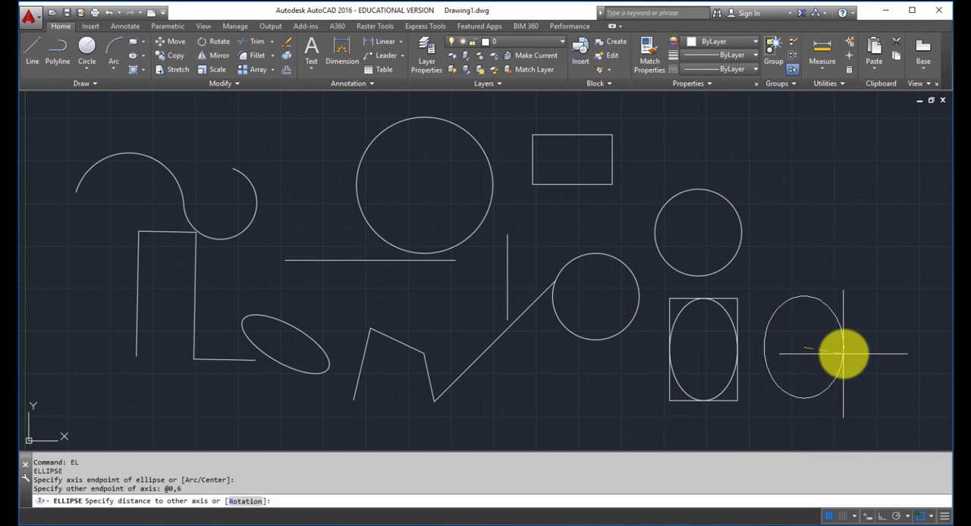
{"action": "type", "text": "@"}
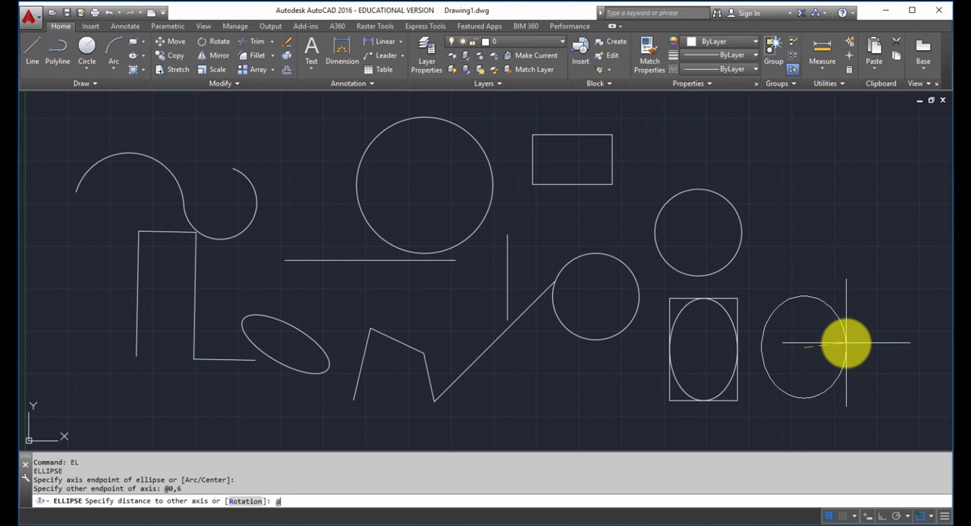
{"action": "type", "text": "2,0"}
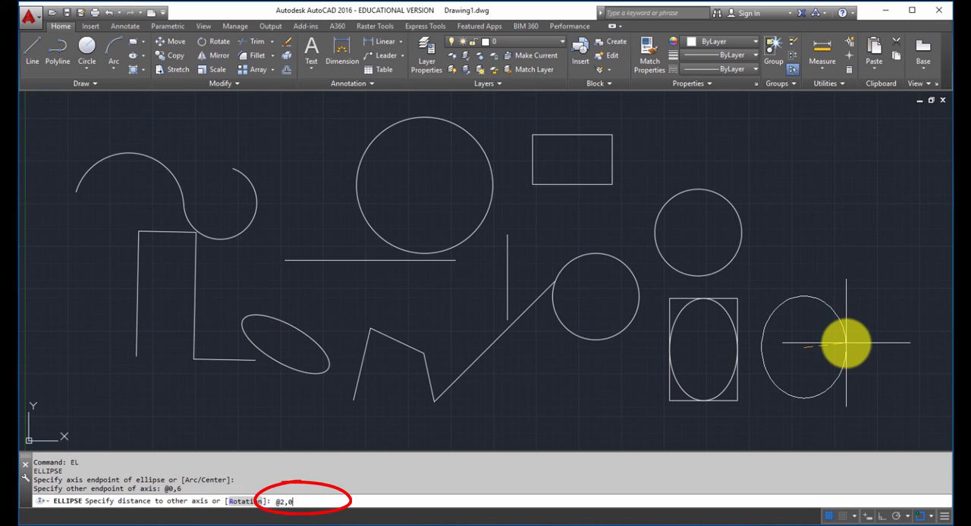
{"action": "key", "text": "Return"}
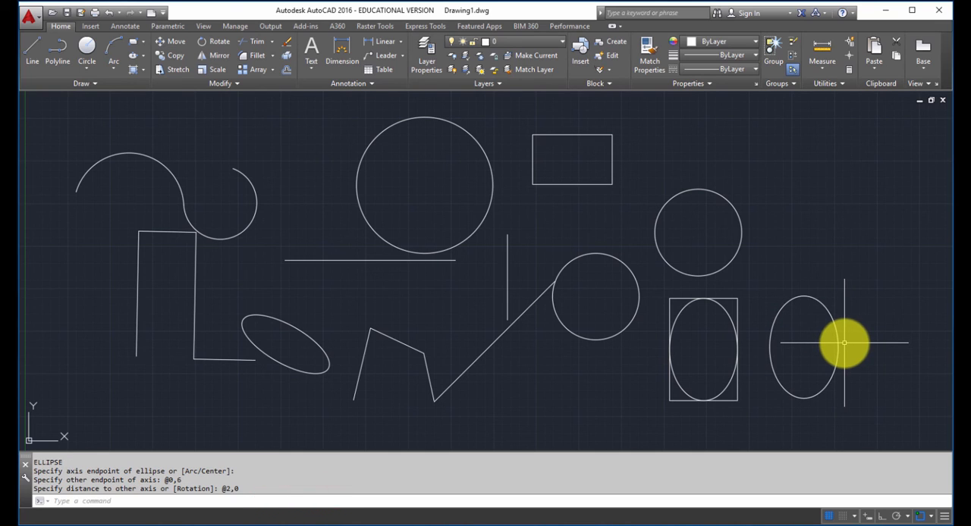